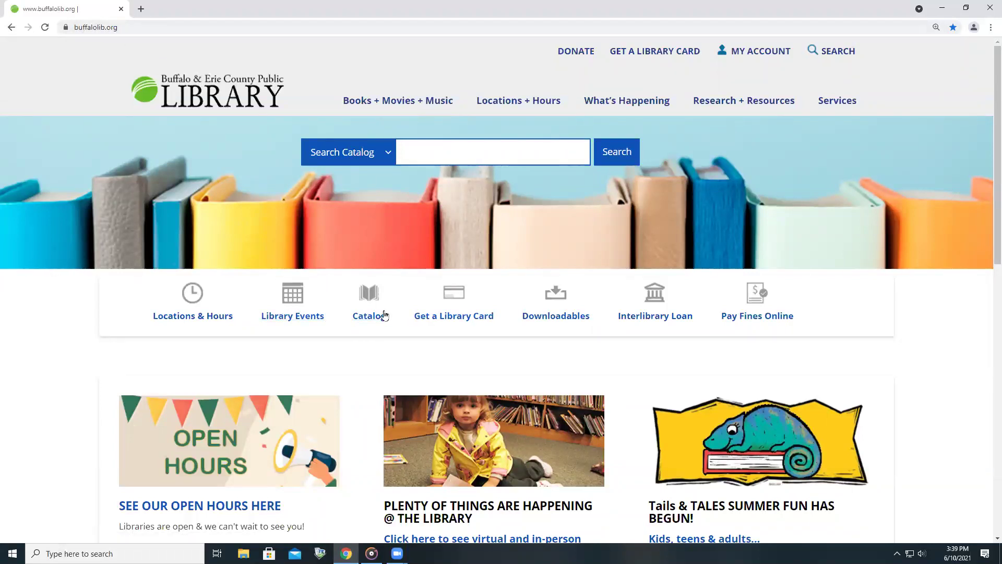
Step: Review the online application form for an adult library card and return to the library's home page
click(456, 321)
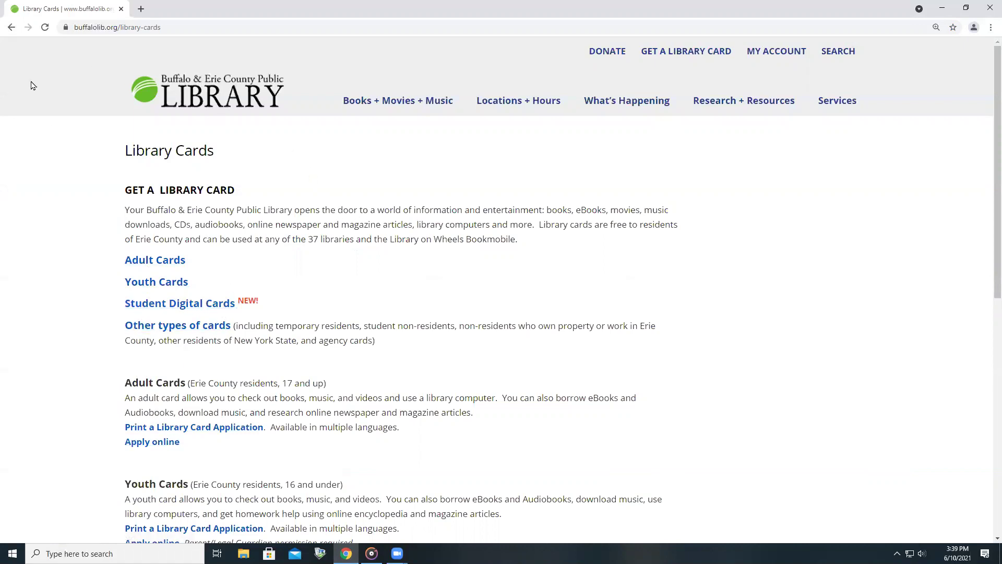
click(162, 442)
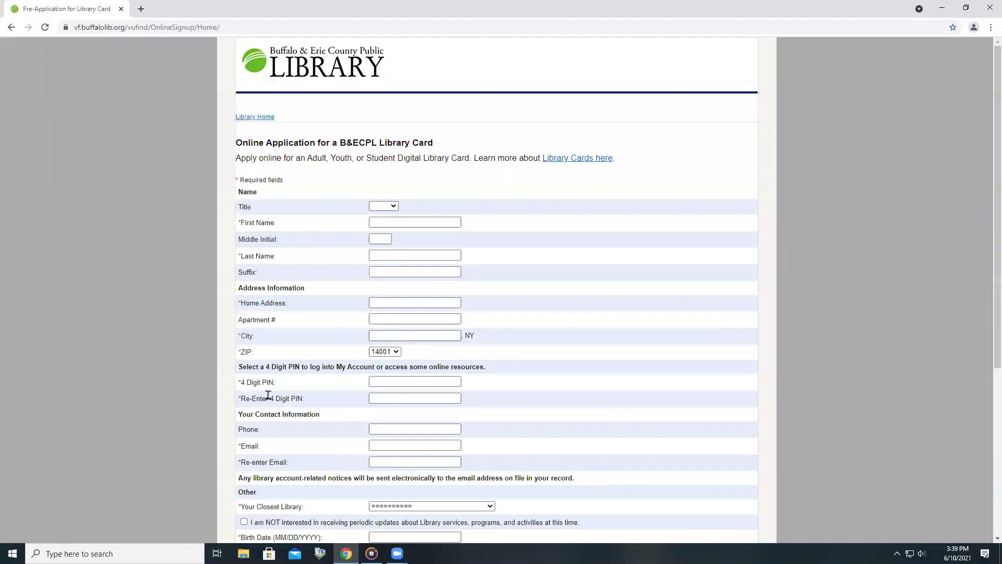
scroll(443, 217, down, 5)
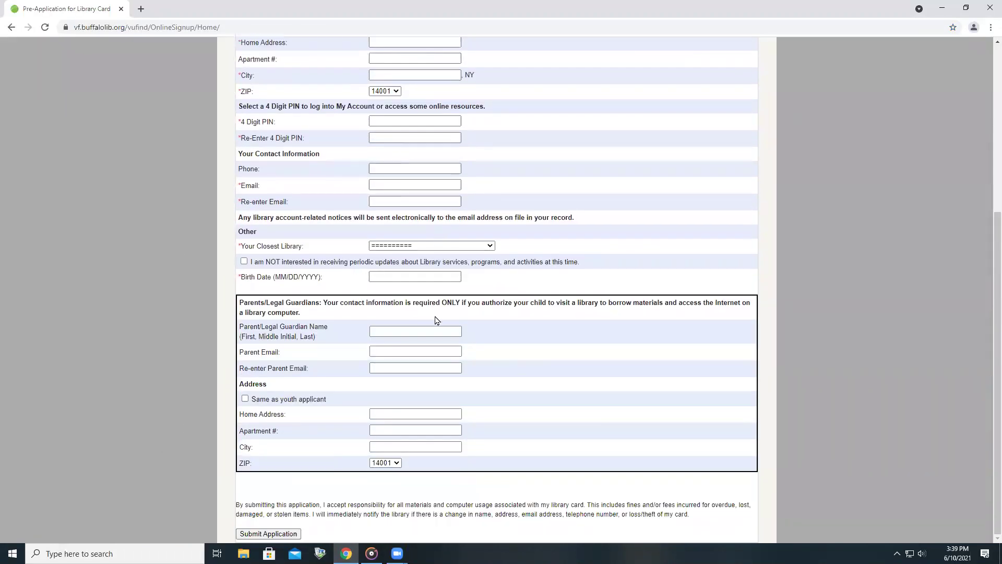
scroll(209, 313, up, 5)
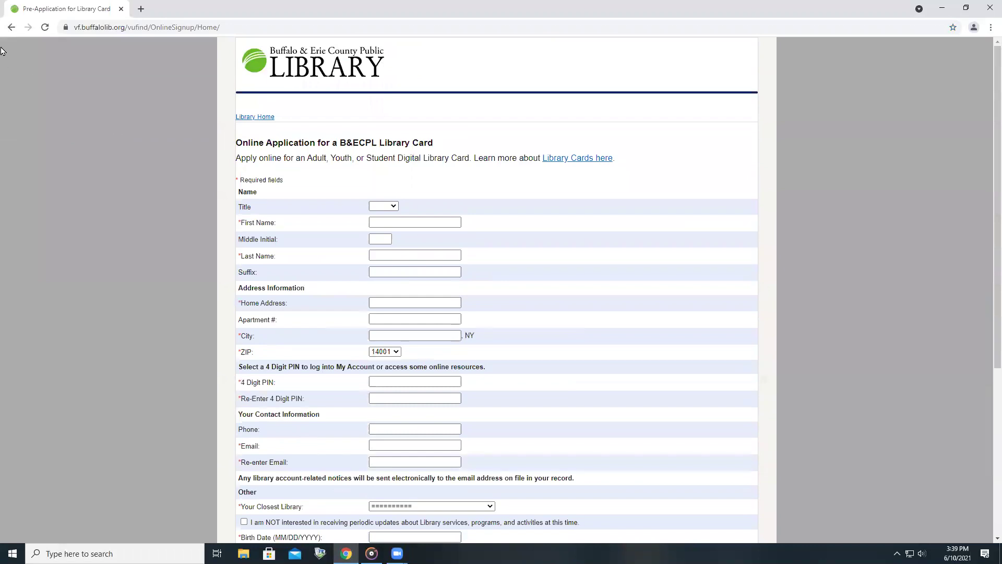
click(11, 30)
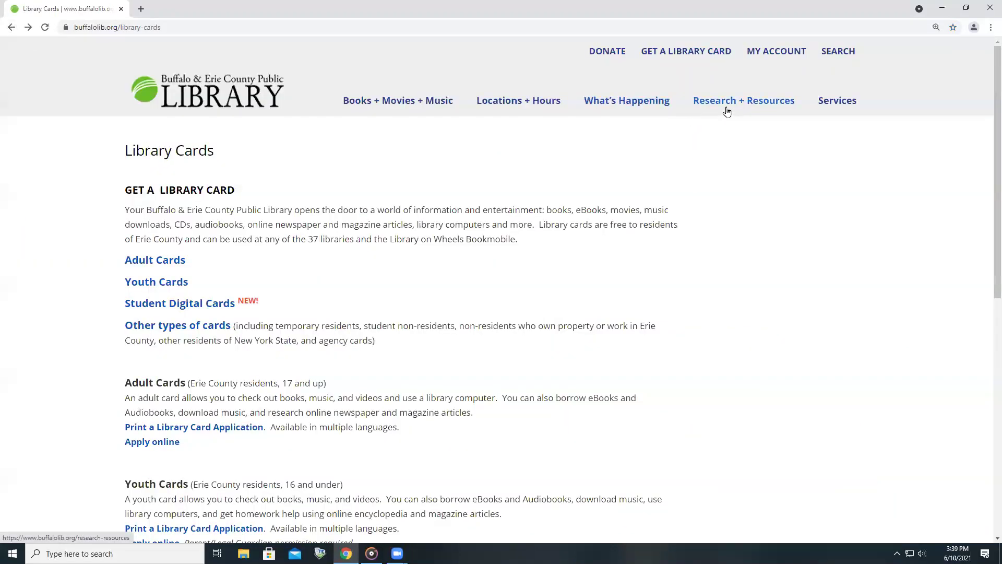
click(180, 95)
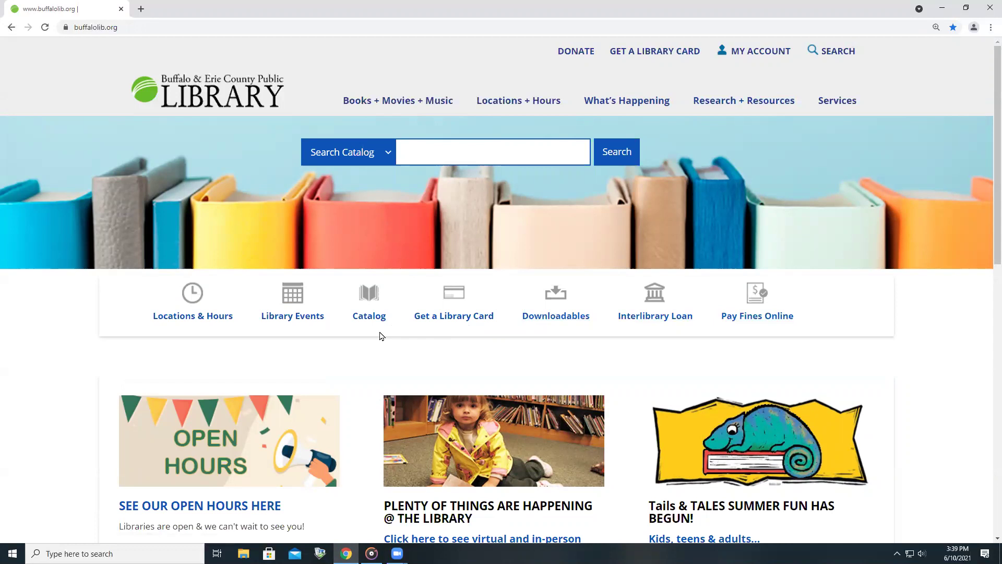
Step: Open the Data Axle Reference Solutions database from the library's Jobs + Career Resources page and dismiss its welcome pop-up
click(753, 104)
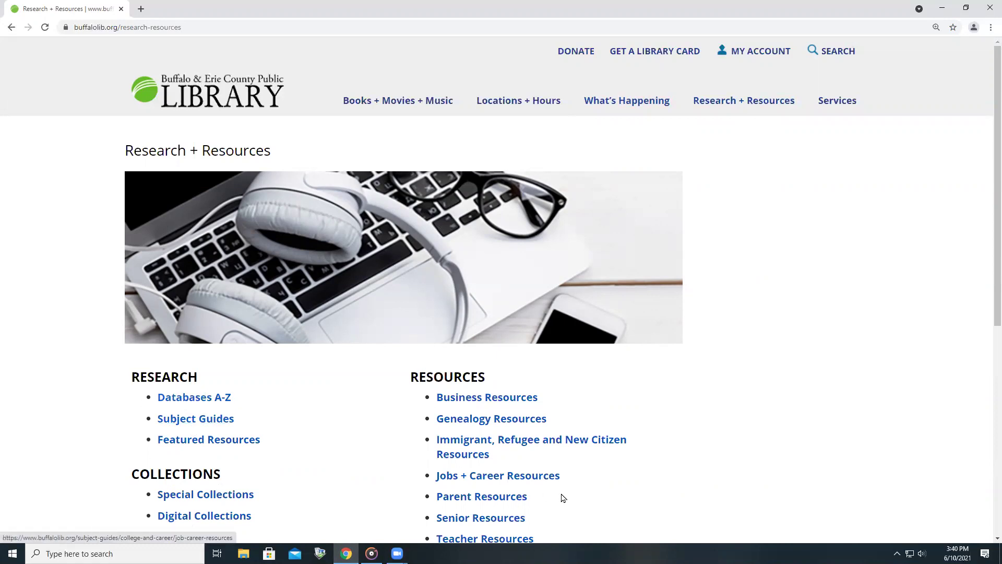
click(522, 477)
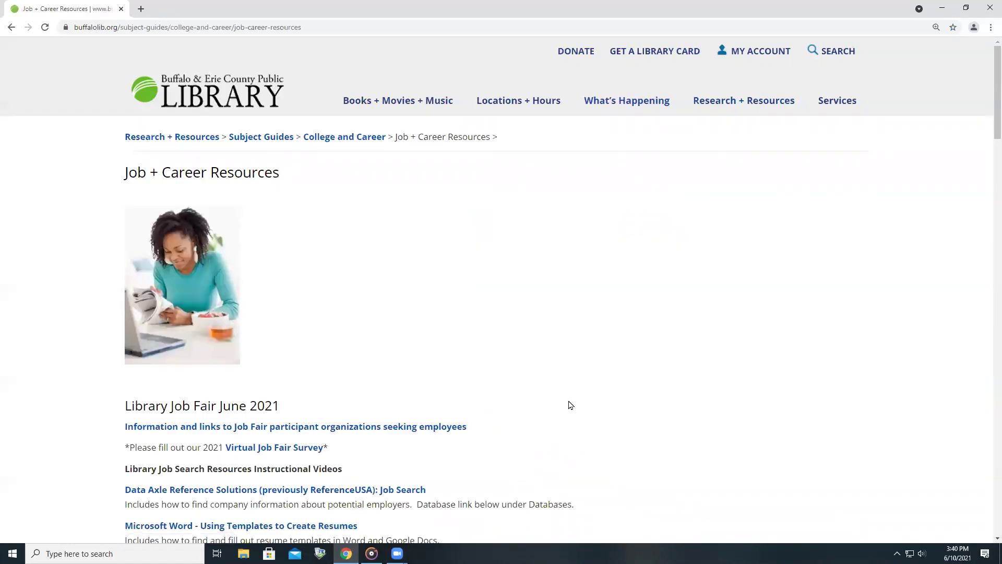
scroll(578, 346, down, 5)
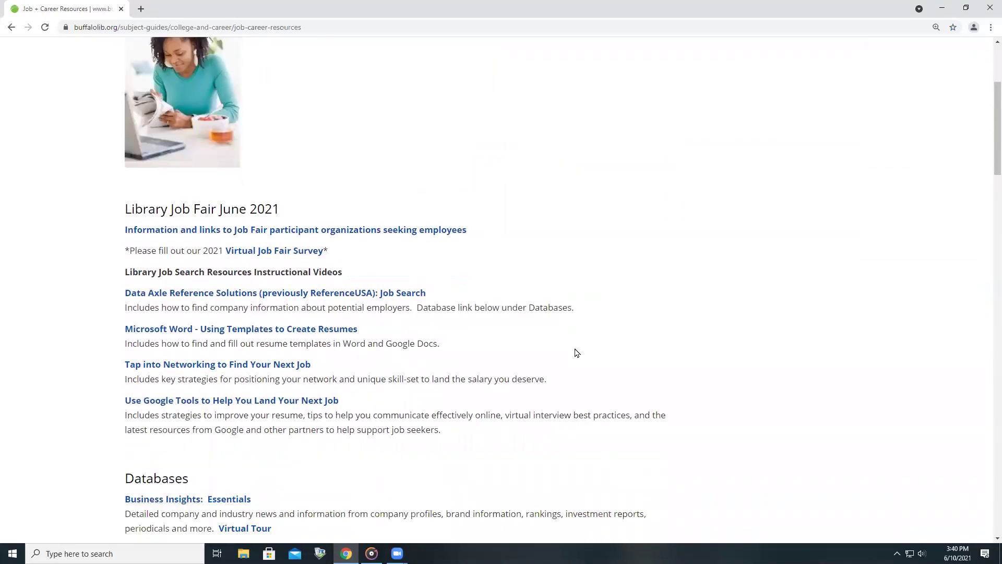
scroll(575, 349, down, 2)
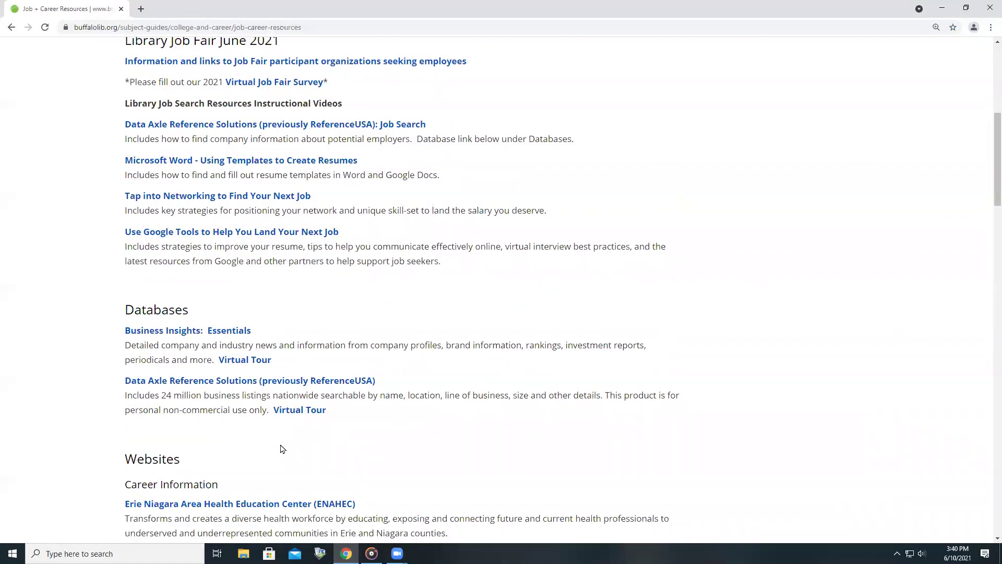
click(201, 381)
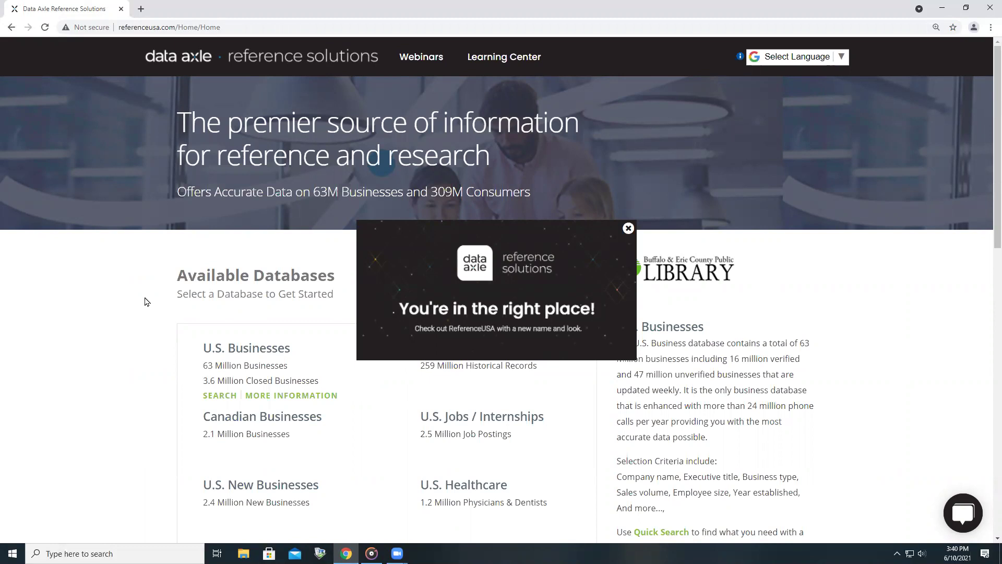
click(629, 229)
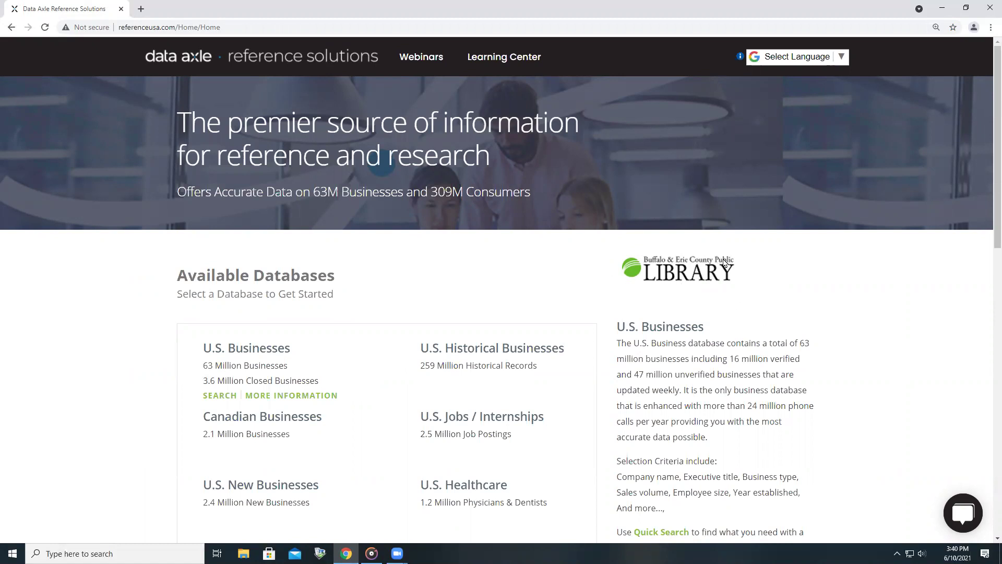
Step: Look over the available databases and open the U.S. Jobs / Internships database
scroll(746, 296, down, 3)
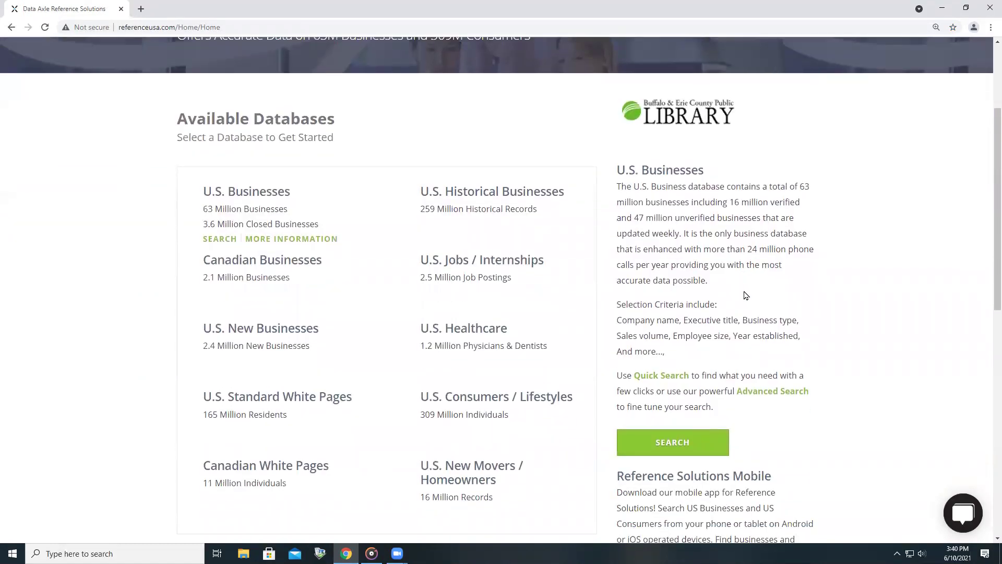
scroll(747, 296, up, 3)
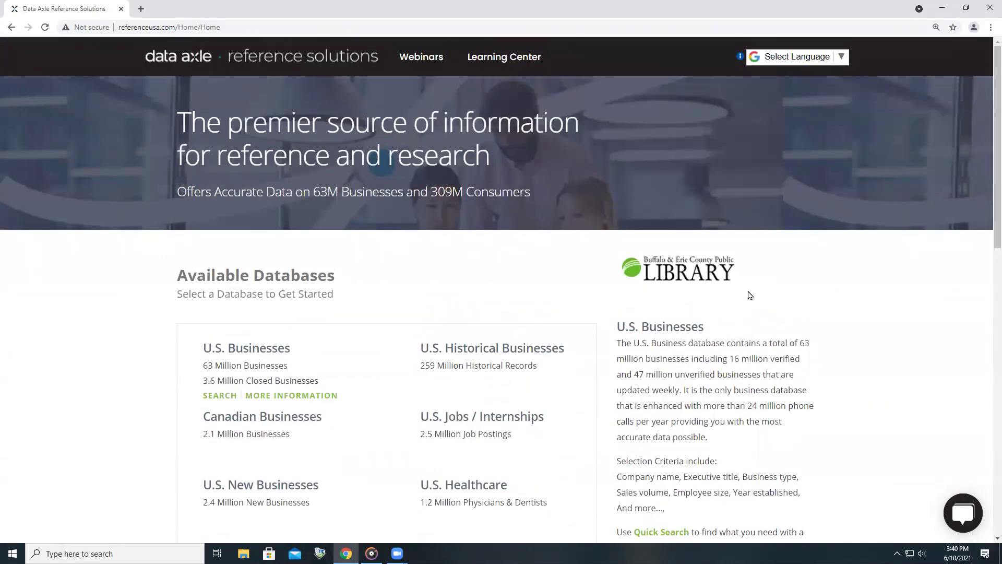
scroll(760, 302, down, 2)
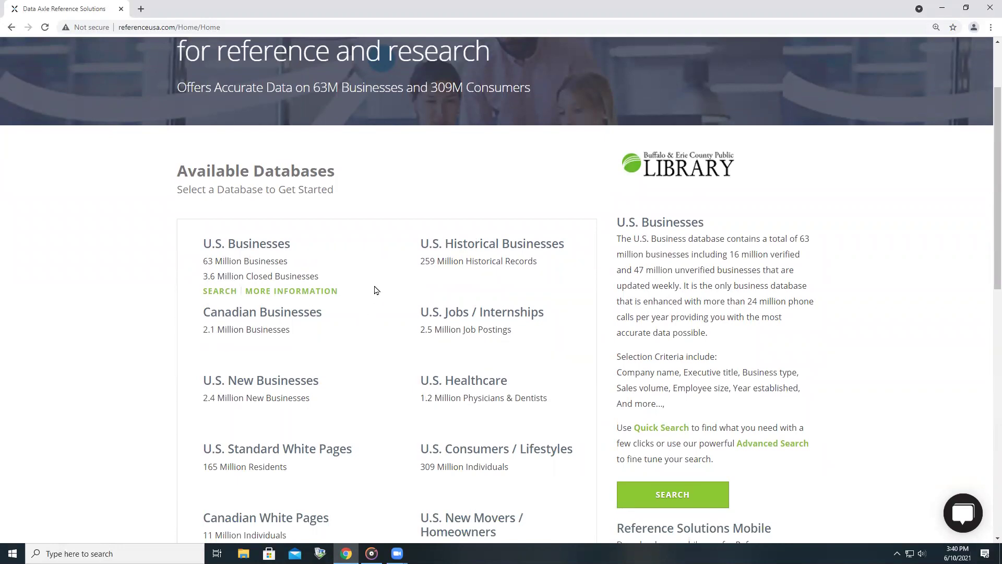
scroll(375, 290, down, 1)
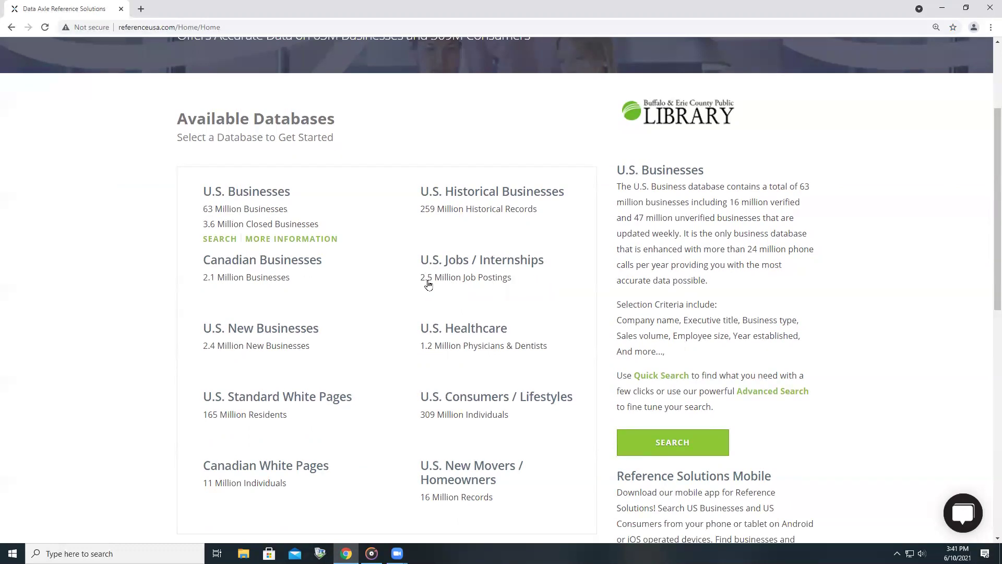
click(528, 262)
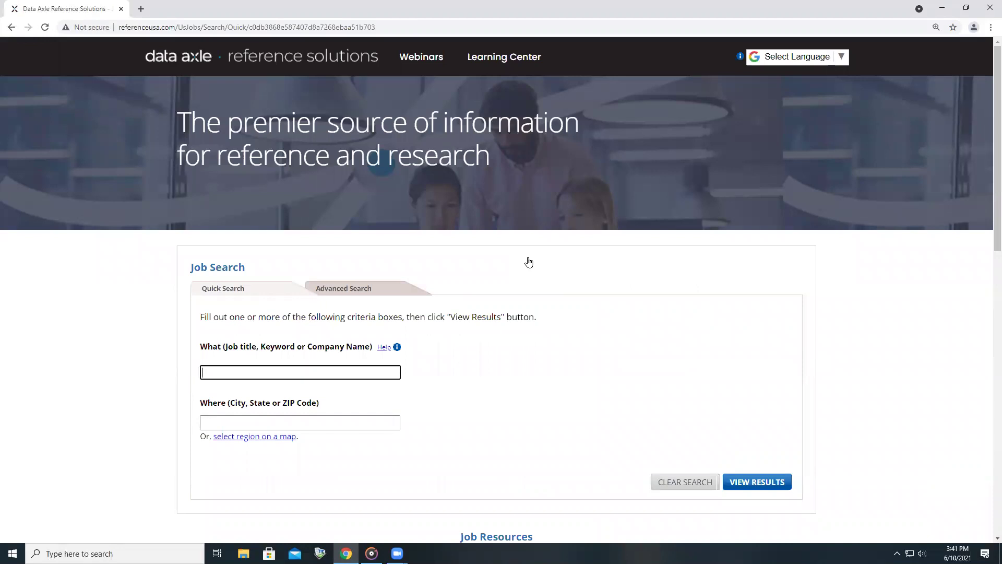
Step: Look over the quick job search and Job Resources, and open Resume Writing Help under General Job Help
scroll(511, 340, down, 1)
scroll(511, 340, down, 1)
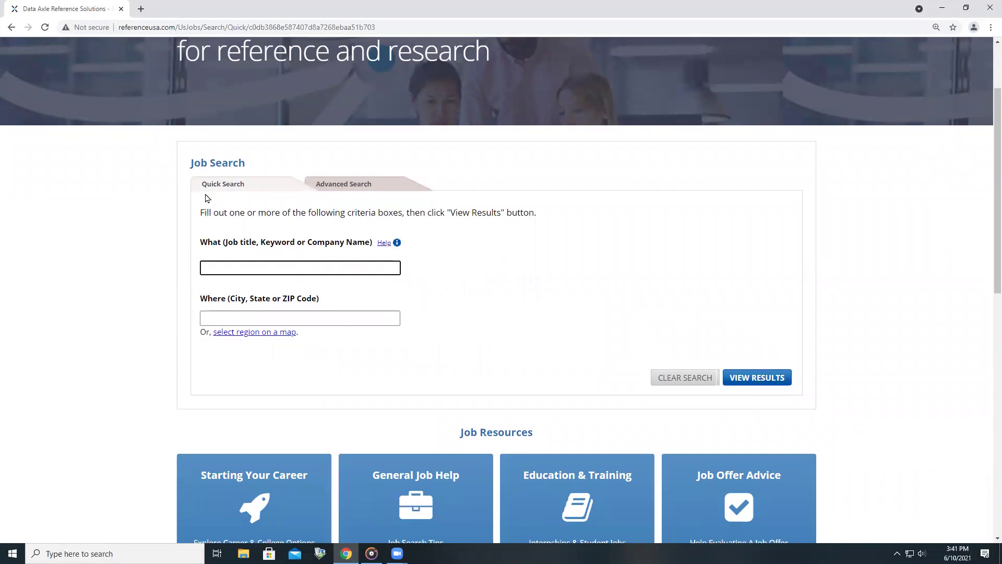
scroll(480, 298, down, 3)
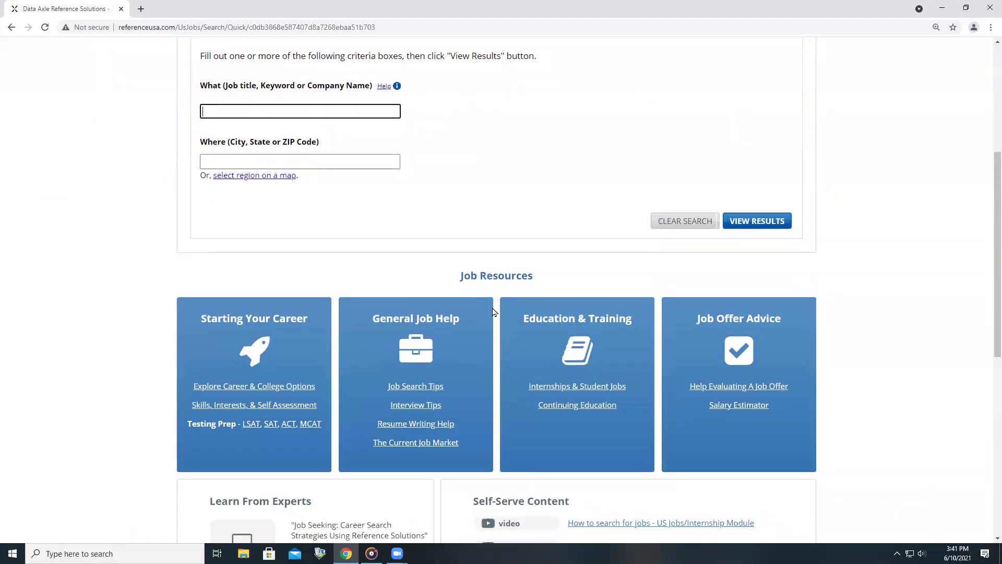
scroll(495, 308, down, 1)
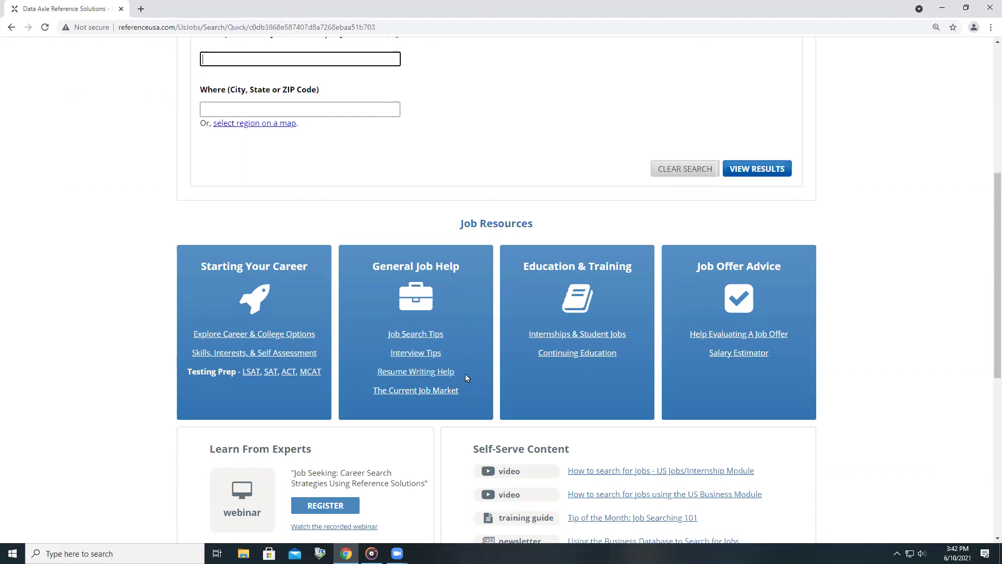
click(430, 373)
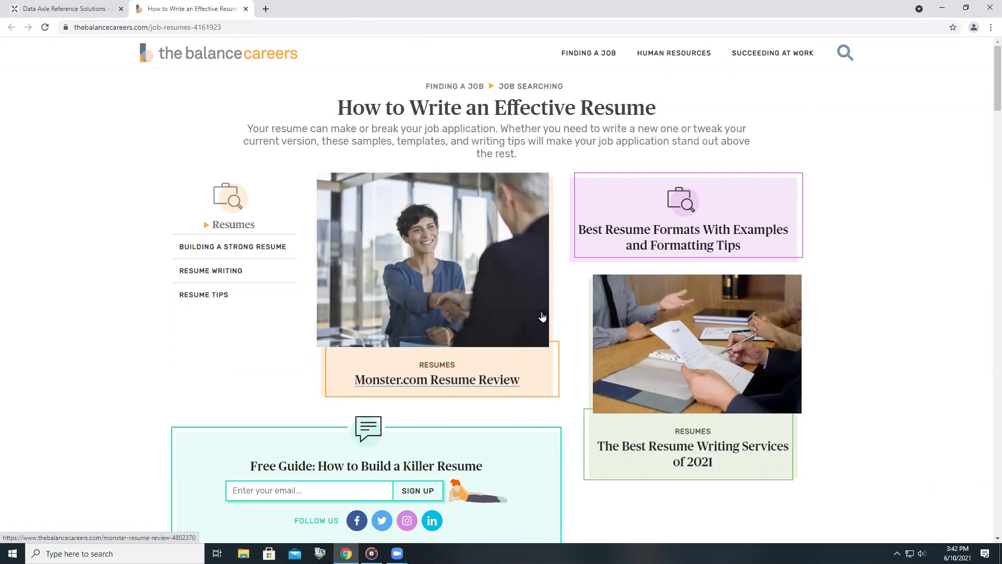
Step: View the sample resume article for a plumber seeking employment and close the resume help site
scroll(845, 316, down, 5)
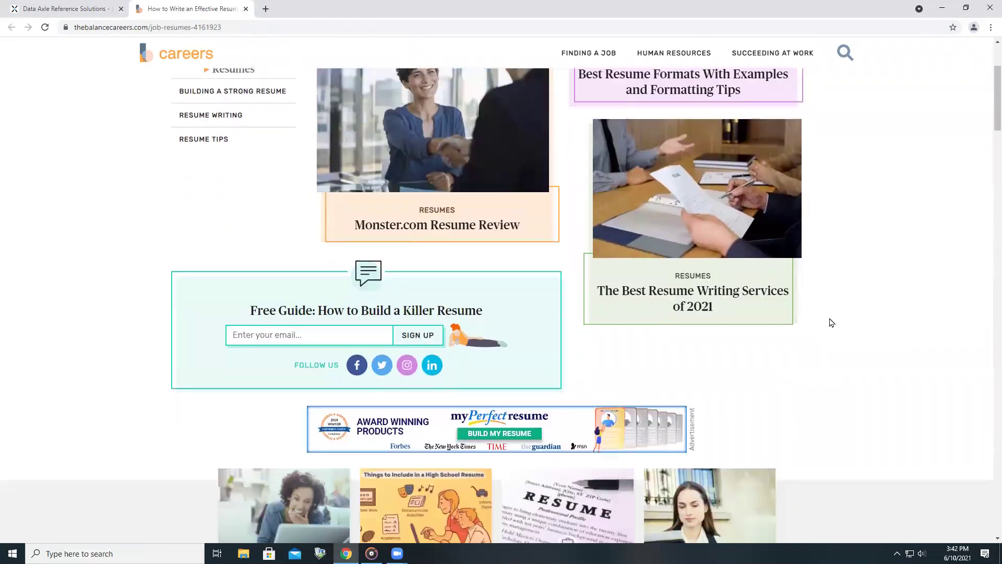
scroll(826, 321, down, 3)
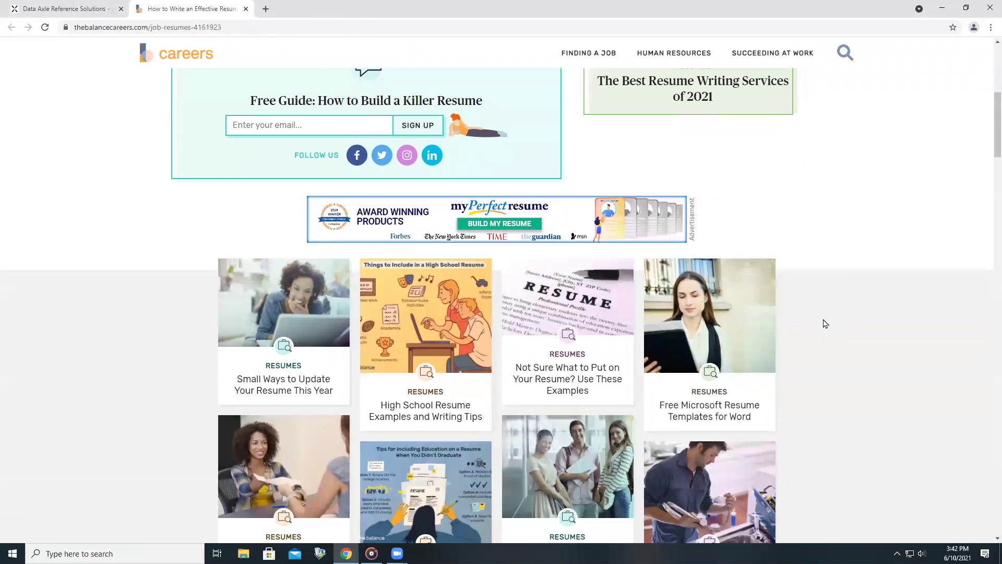
scroll(823, 322, down, 3)
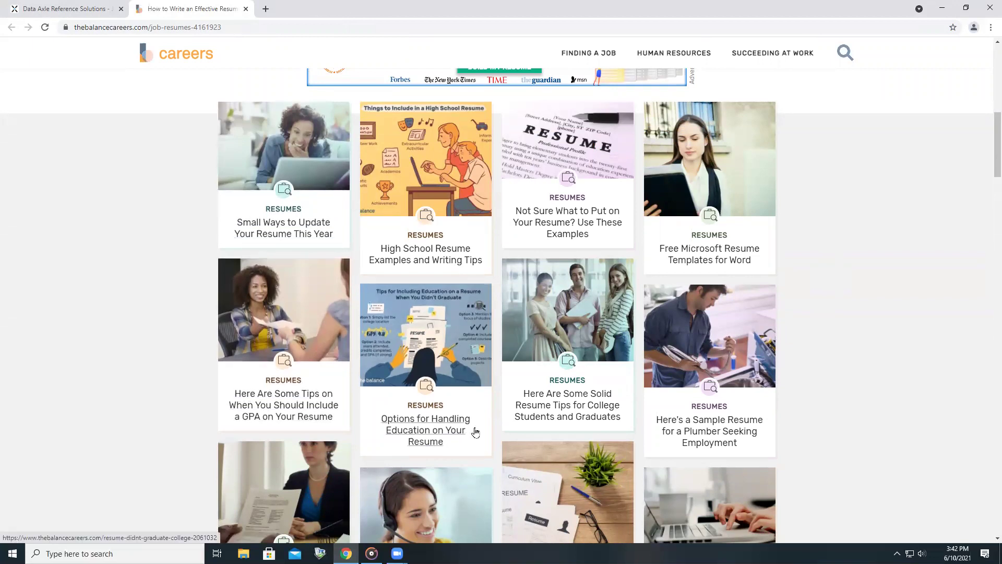
scroll(463, 413, down, 1)
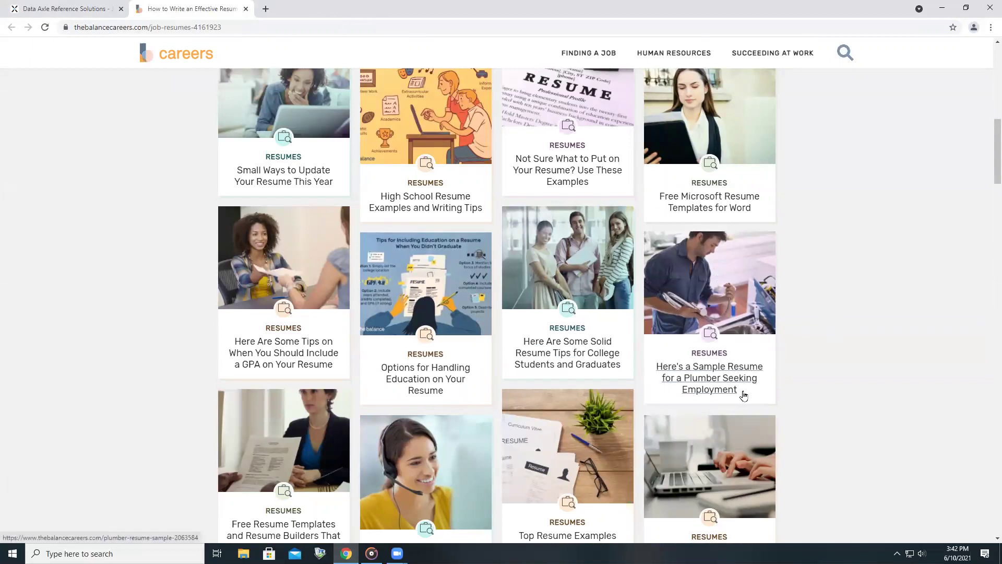
click(696, 375)
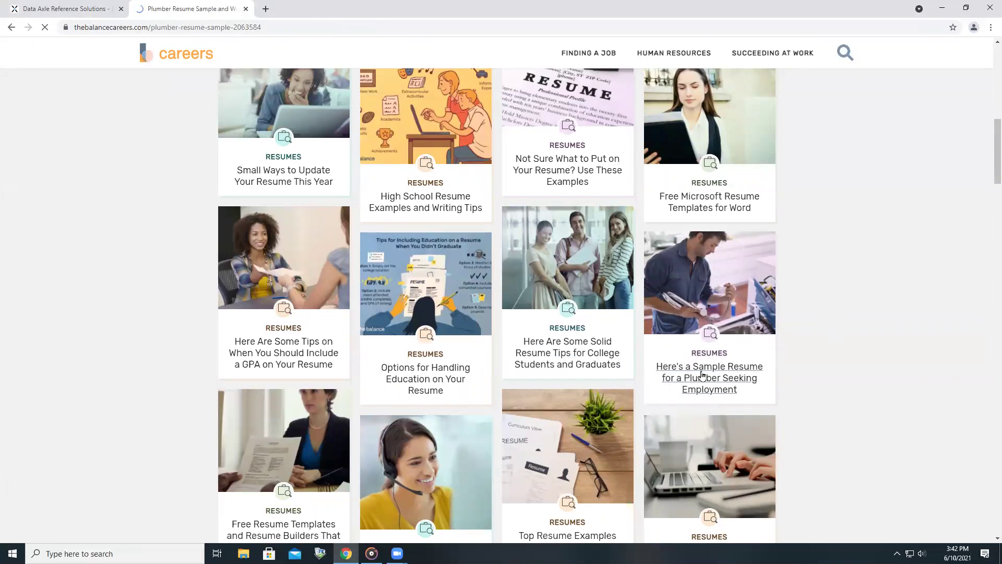
scroll(512, 392, down, 5)
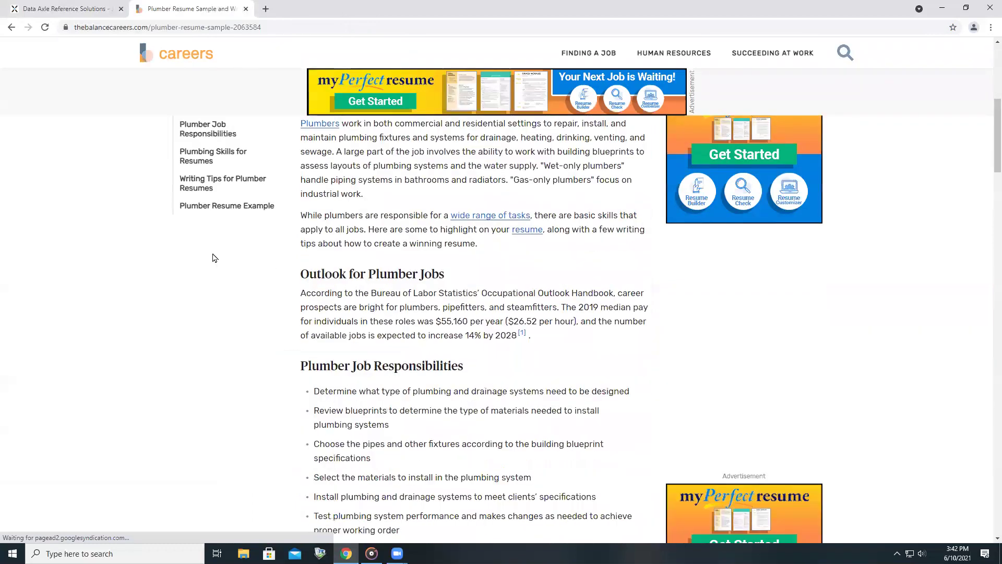
click(11, 28)
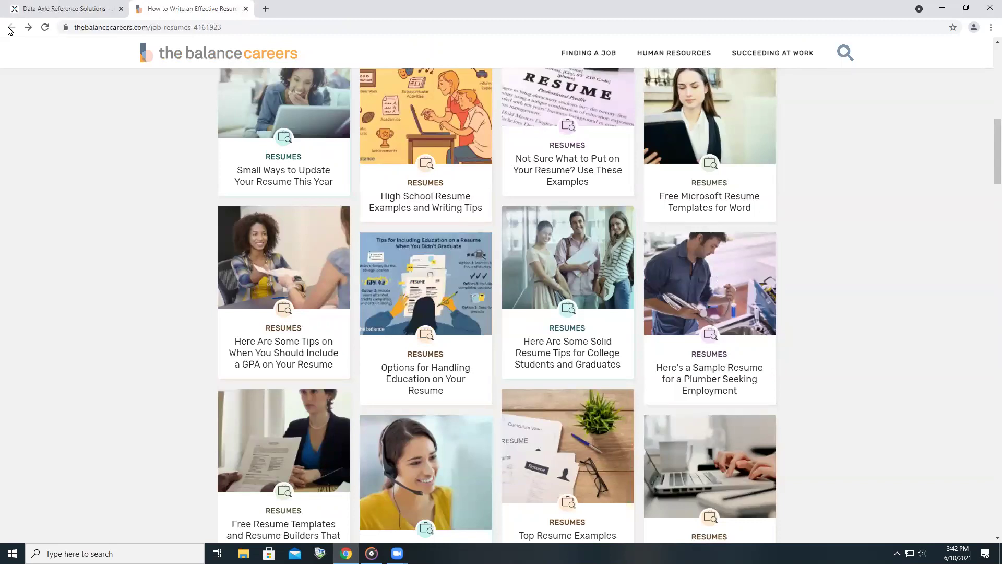
click(247, 8)
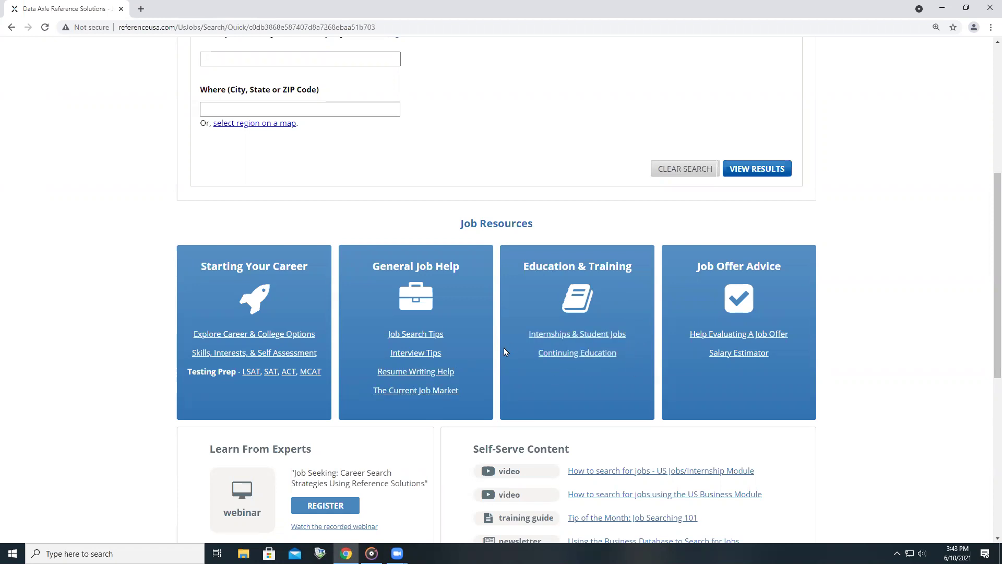
Step: Open the Salary Estimator under Job Offer Advice and set the occupation to PLUMBER
click(746, 355)
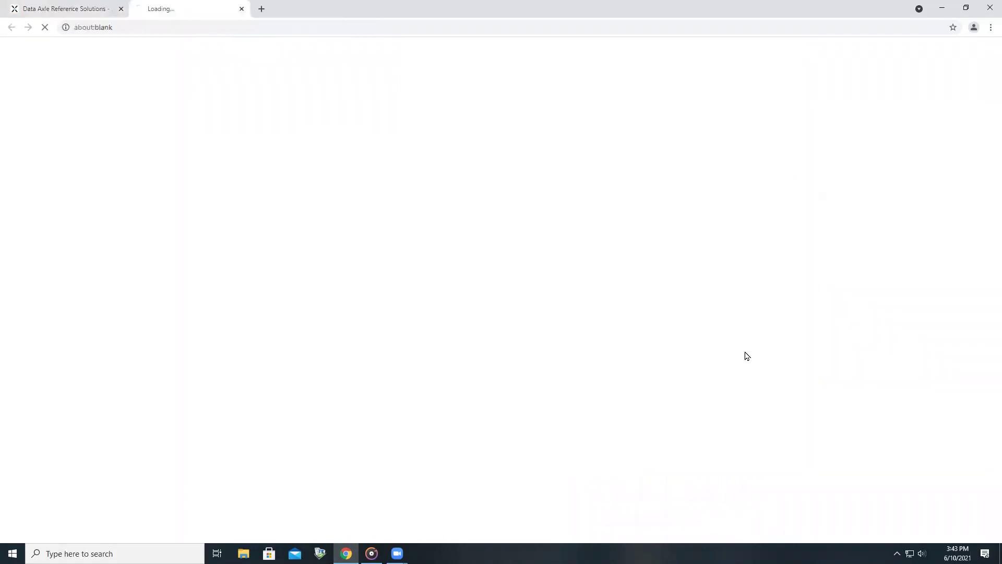
double_click(324, 129)
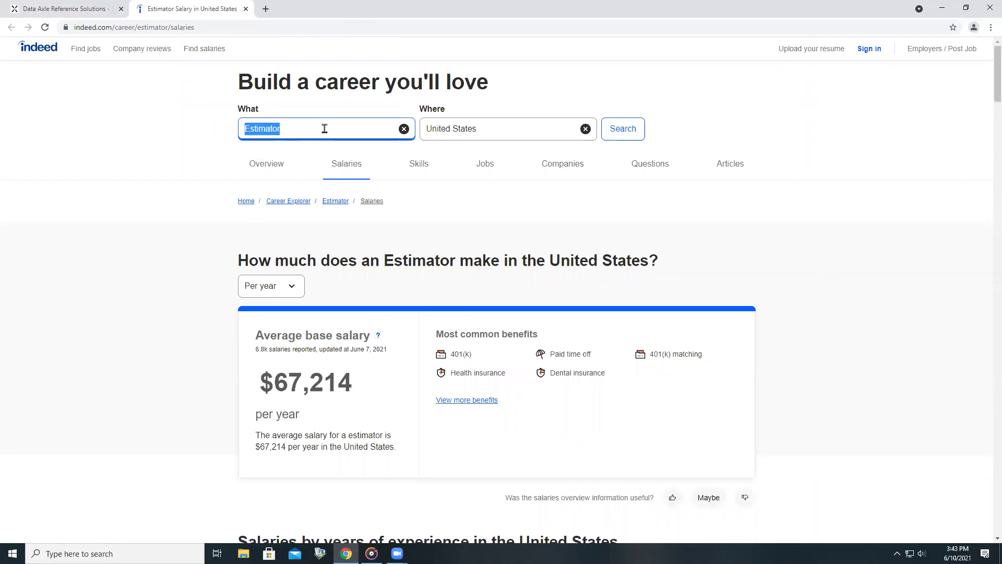
text(pul)
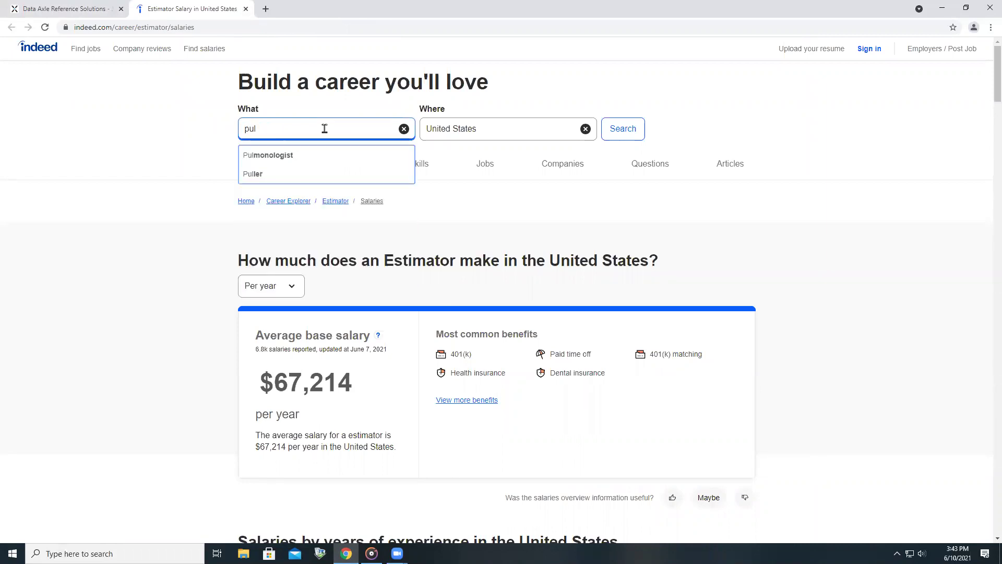
text(m)
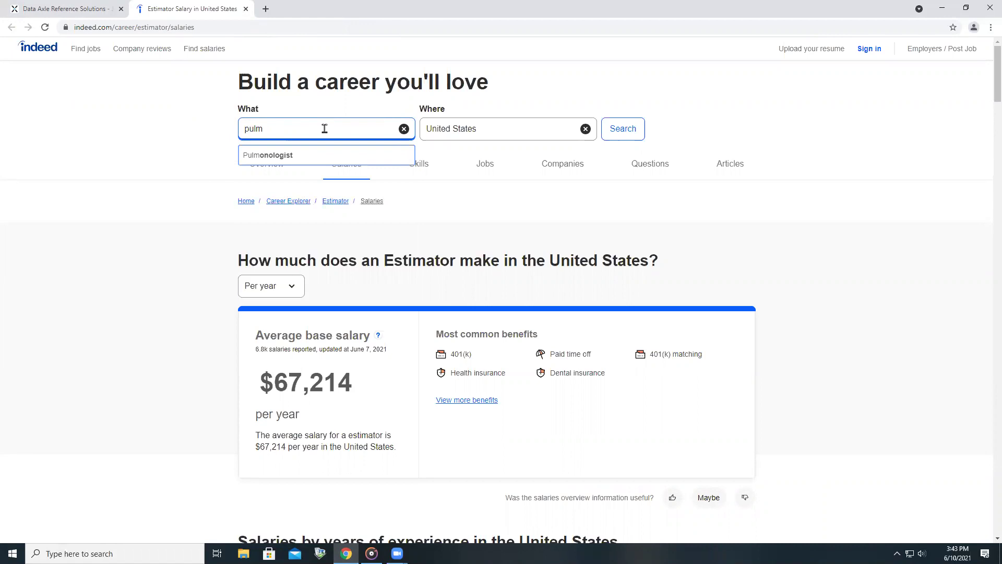
key(BackSpace)
key(BackSpace)
key(BackSpace)
text(l)
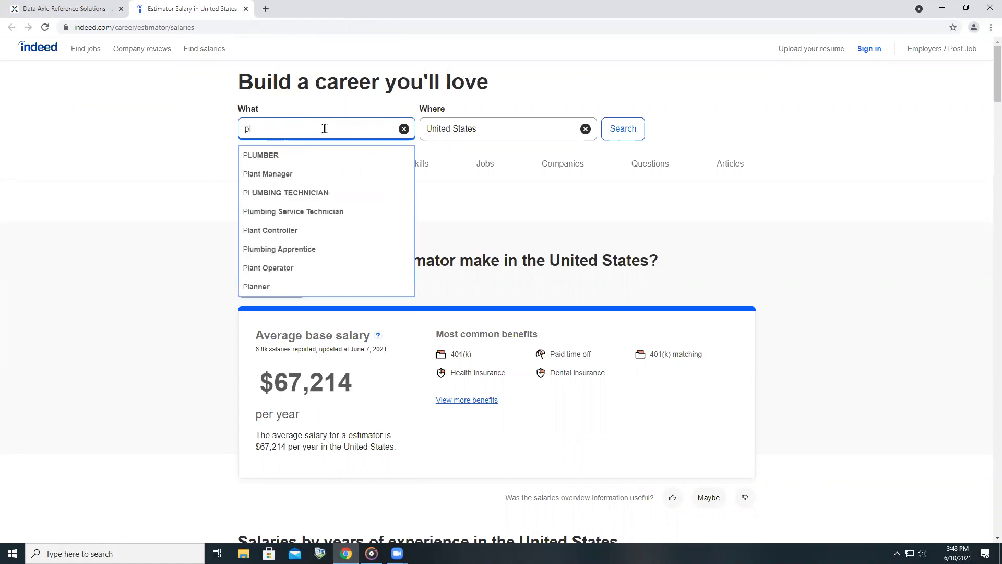
click(316, 156)
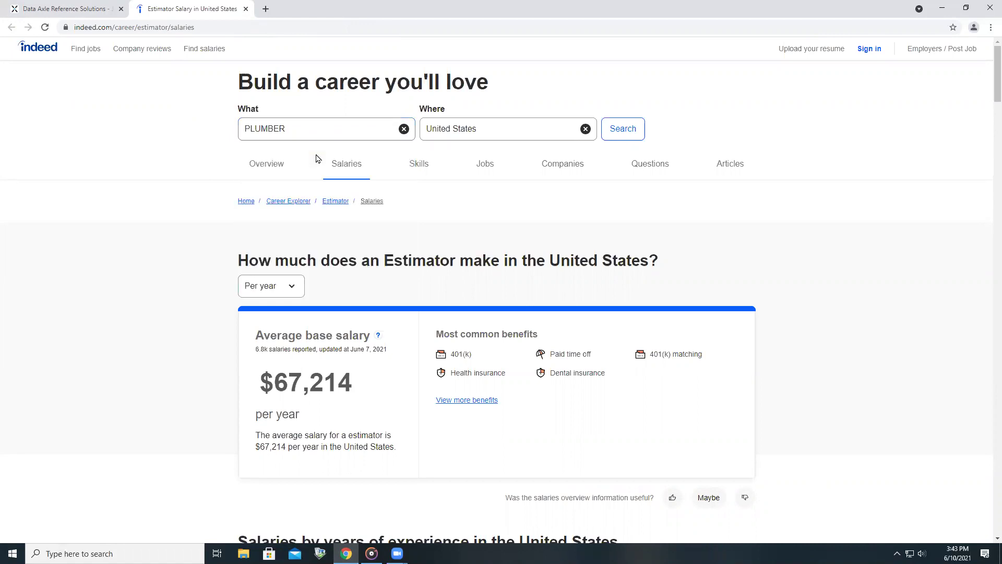
Step: Search United States salaries for PLUMBER, look over the pay information, and close the salary site
click(641, 126)
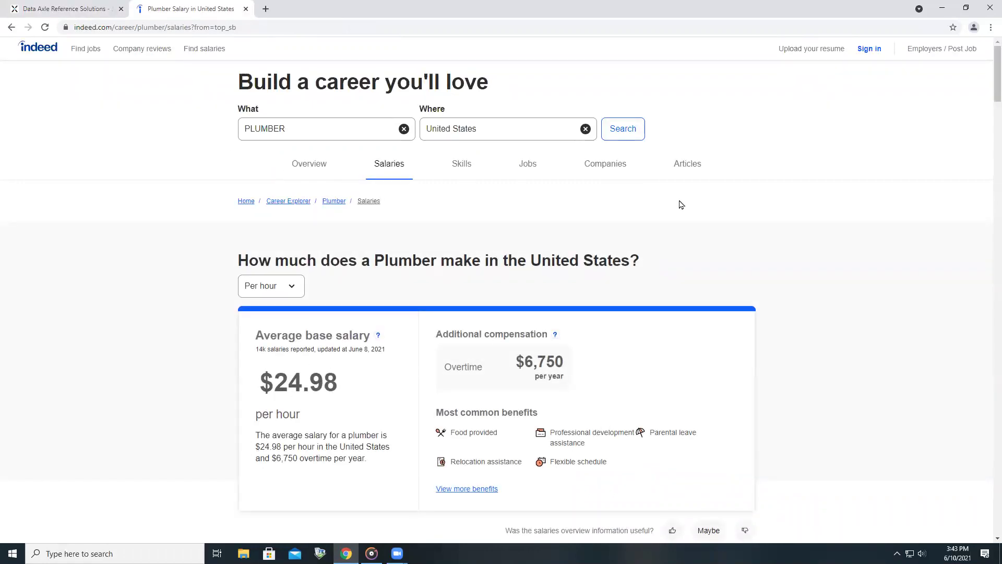
scroll(750, 233, down, 4)
scroll(747, 242, up, 4)
click(246, 10)
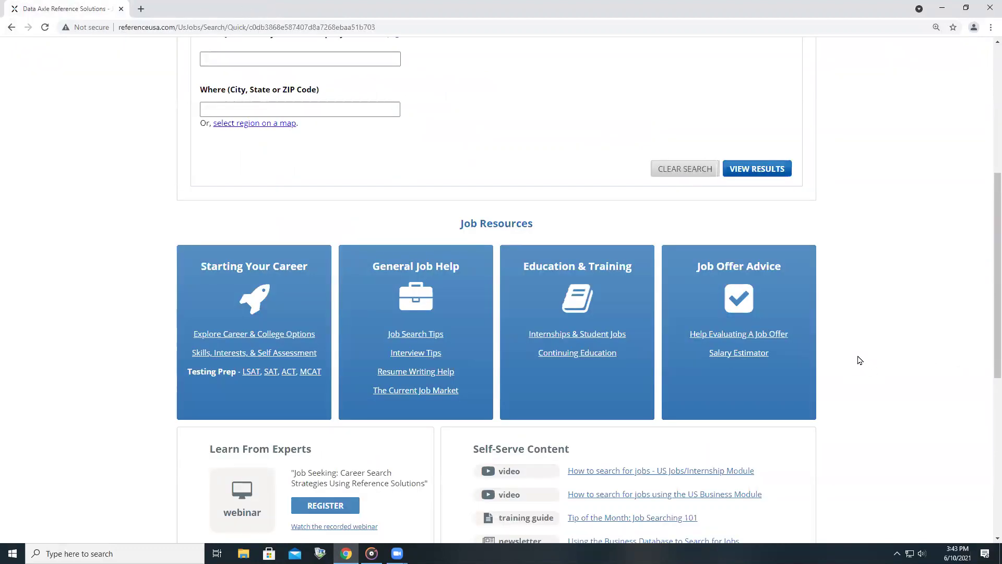
Step: Set the job title in the quick job search to the suggested term cashier
scroll(858, 360, up, 5)
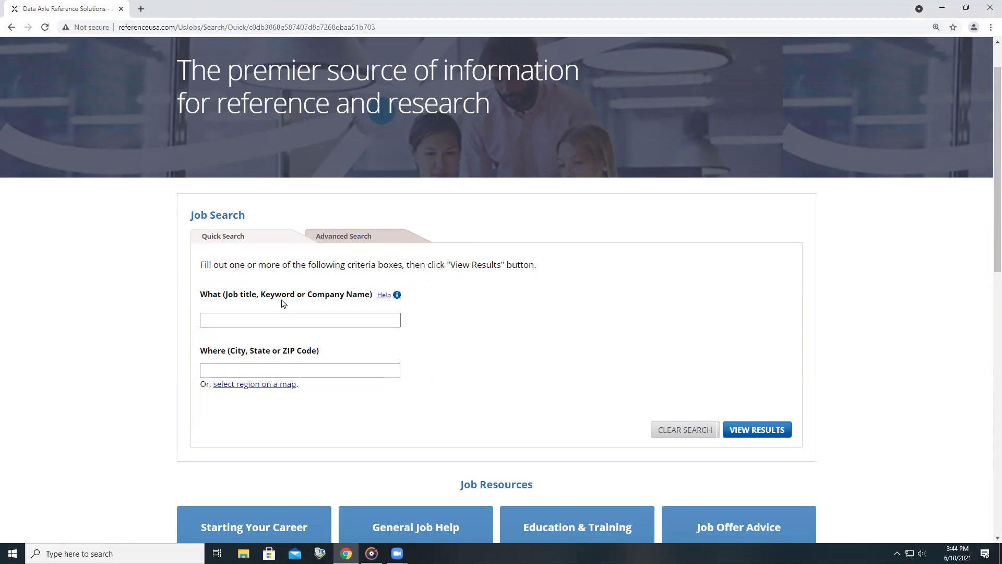
click(345, 318)
text(c)
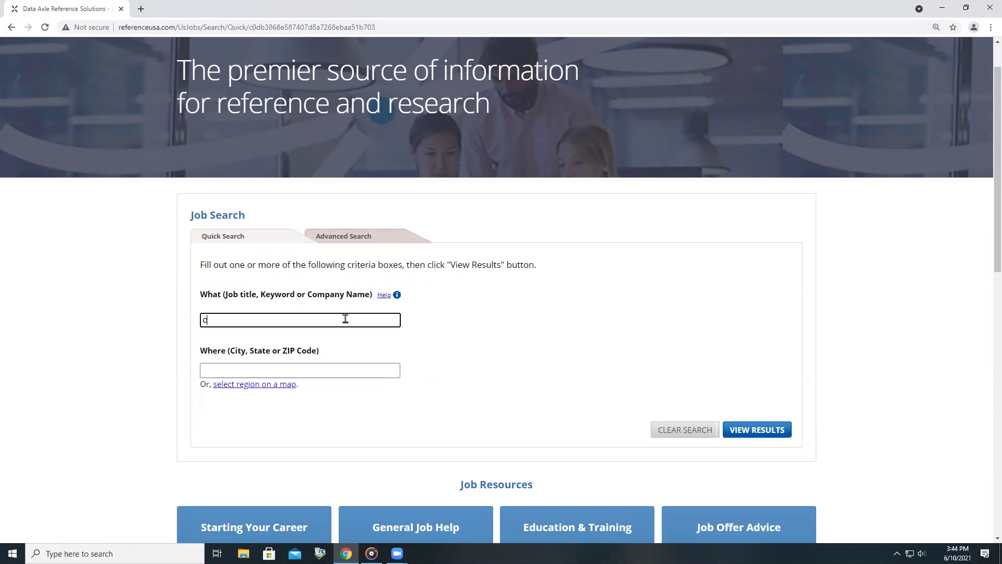
text(h)
key(BackSpace)
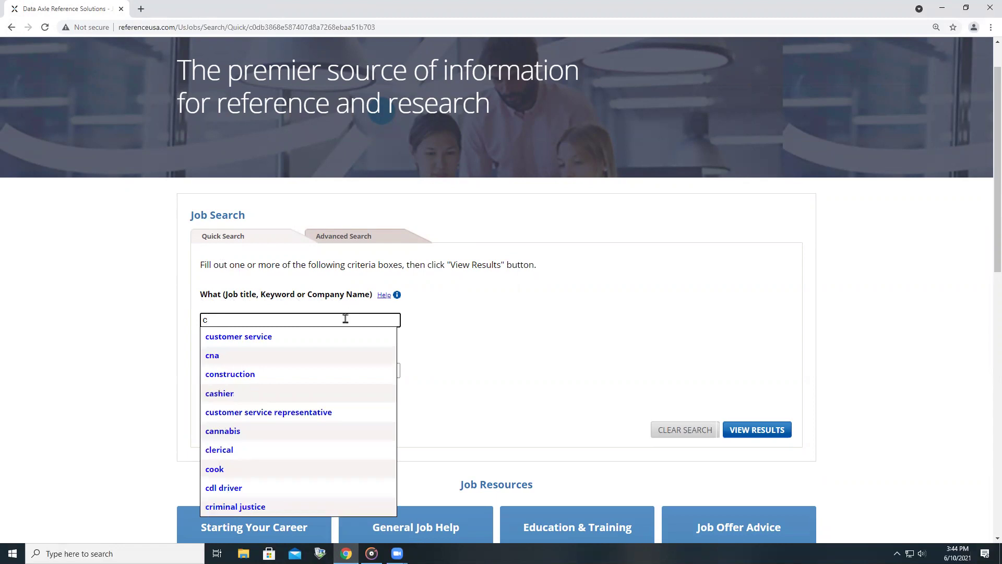
text(a)
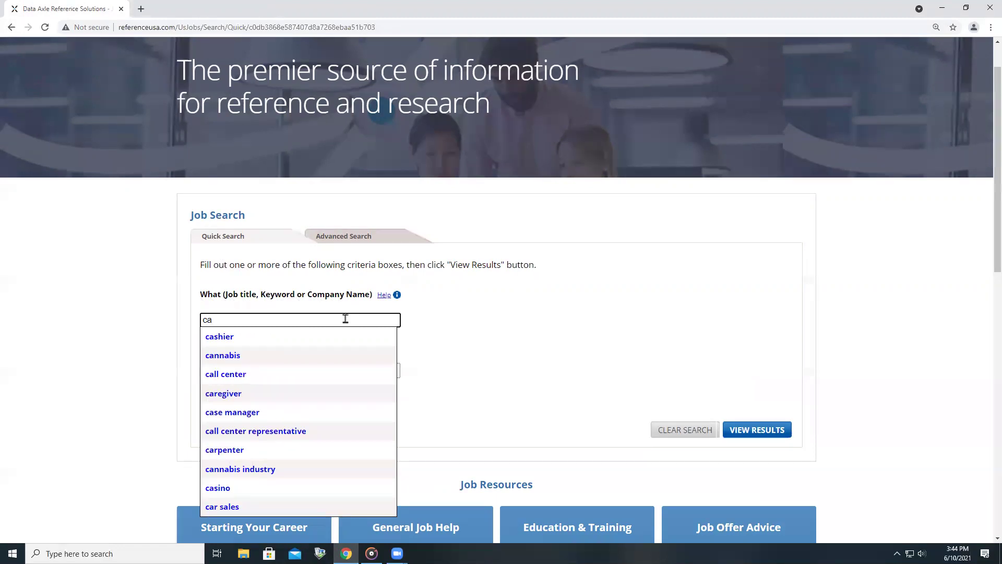
click(327, 336)
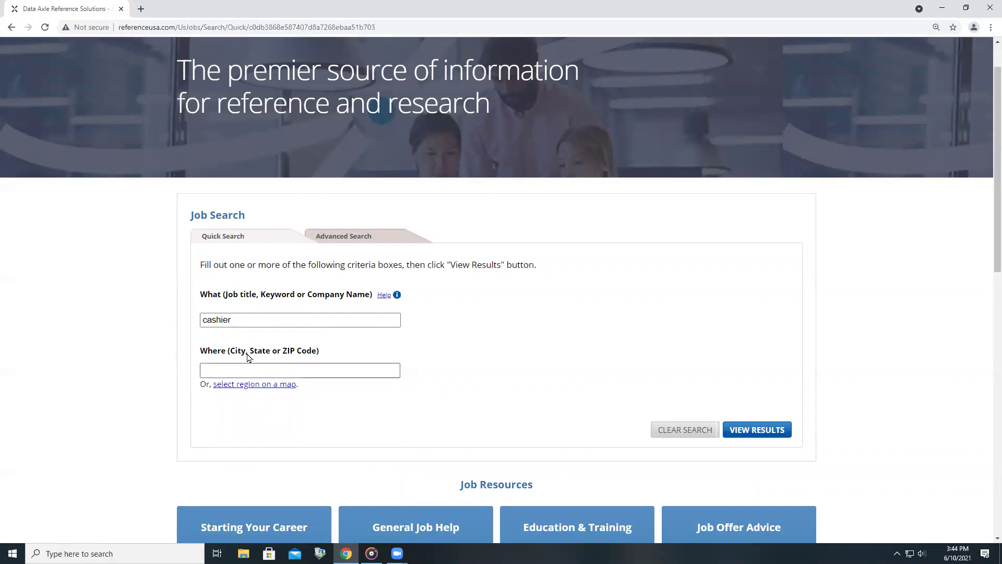
Step: Set the quick search location to Buffalo, NY and view the matching jobs
click(286, 368)
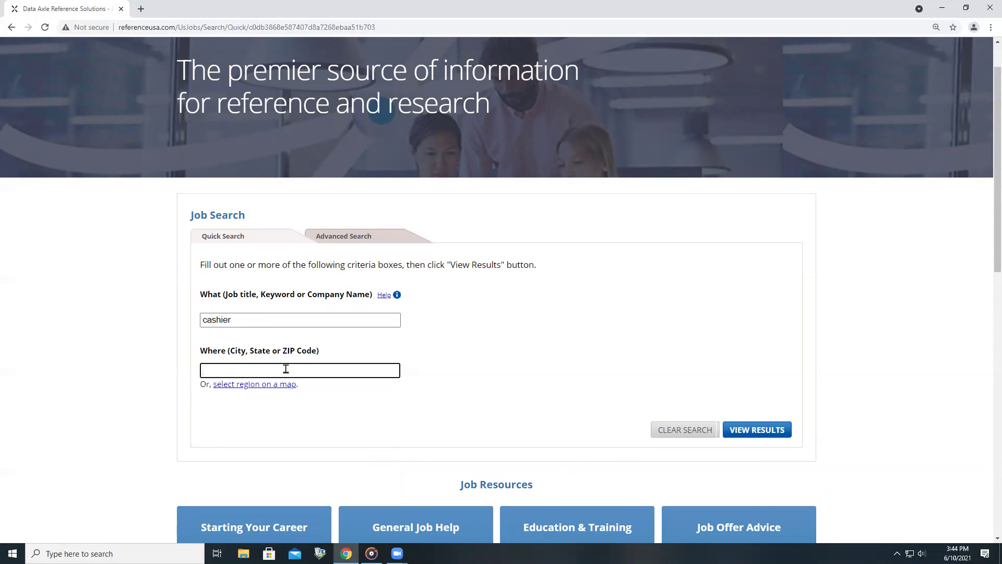
text(bu)
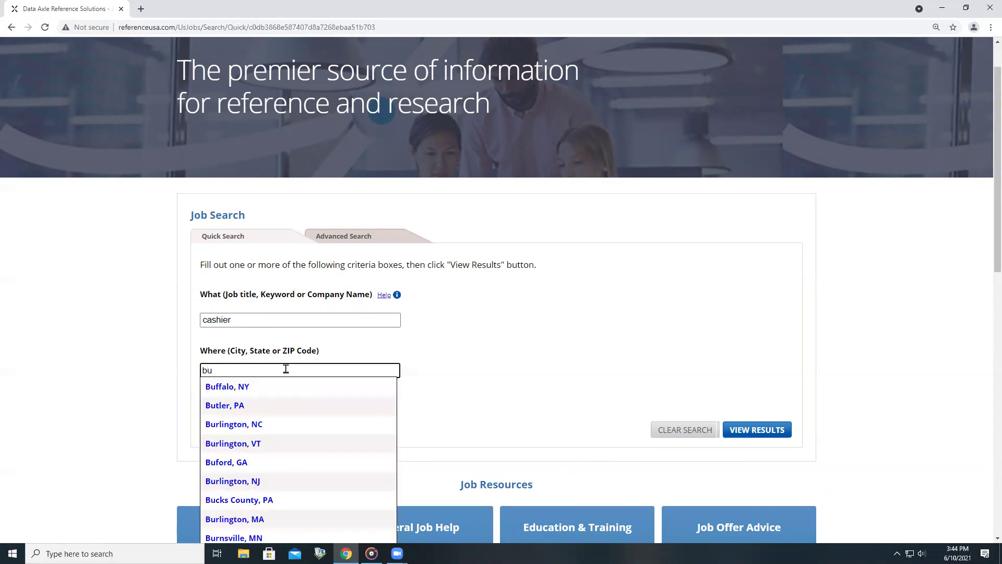
click(298, 388)
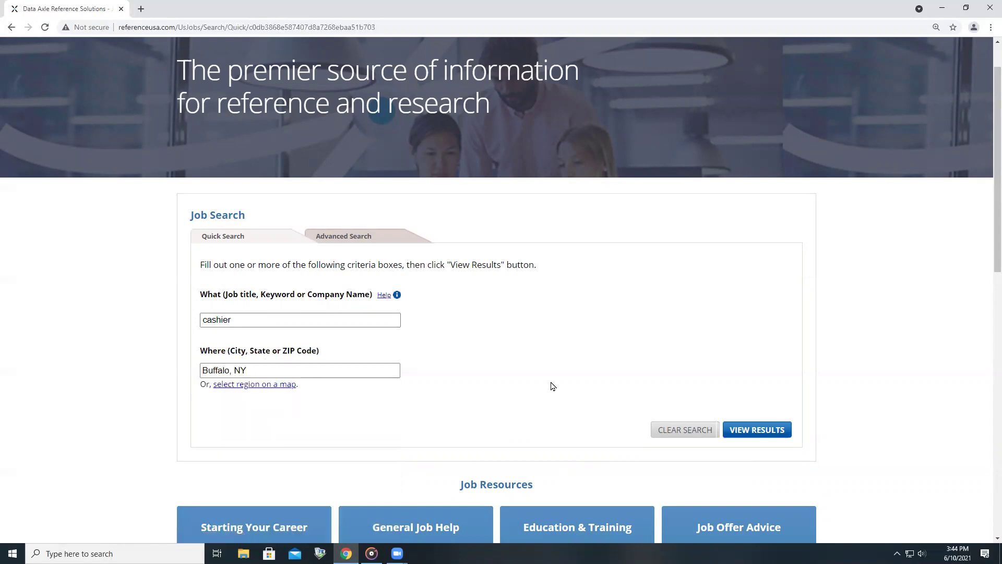
click(767, 431)
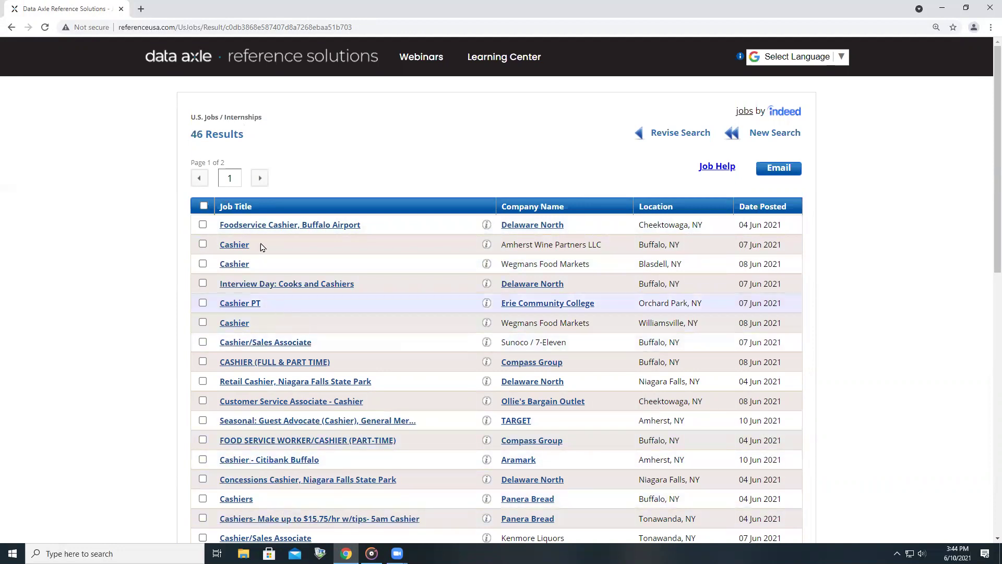
Step: Look over the cashier job listings, return to the job search page, and open Advanced Search
scroll(409, 228, down, 1)
scroll(409, 228, down, 2)
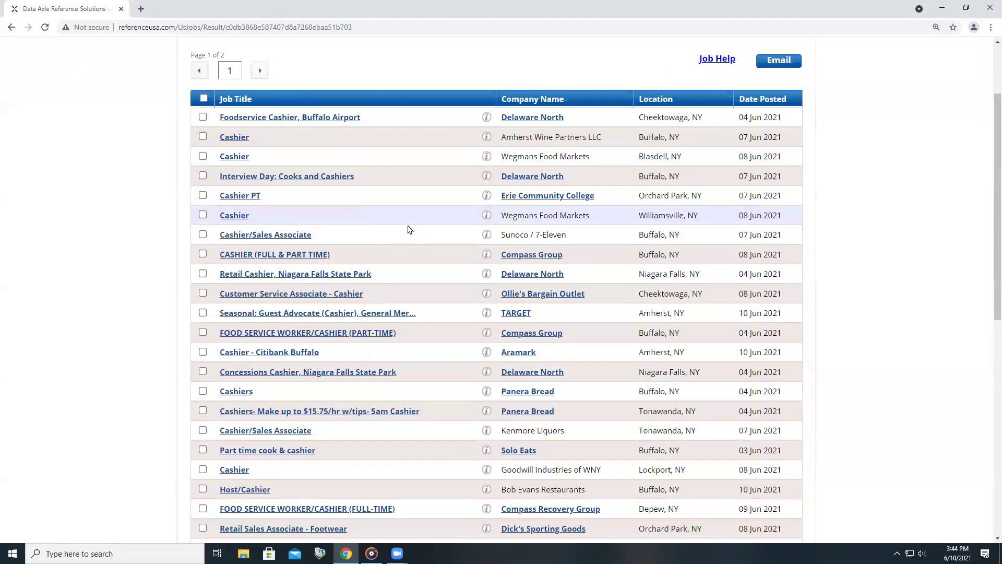
scroll(537, 177, up, 2)
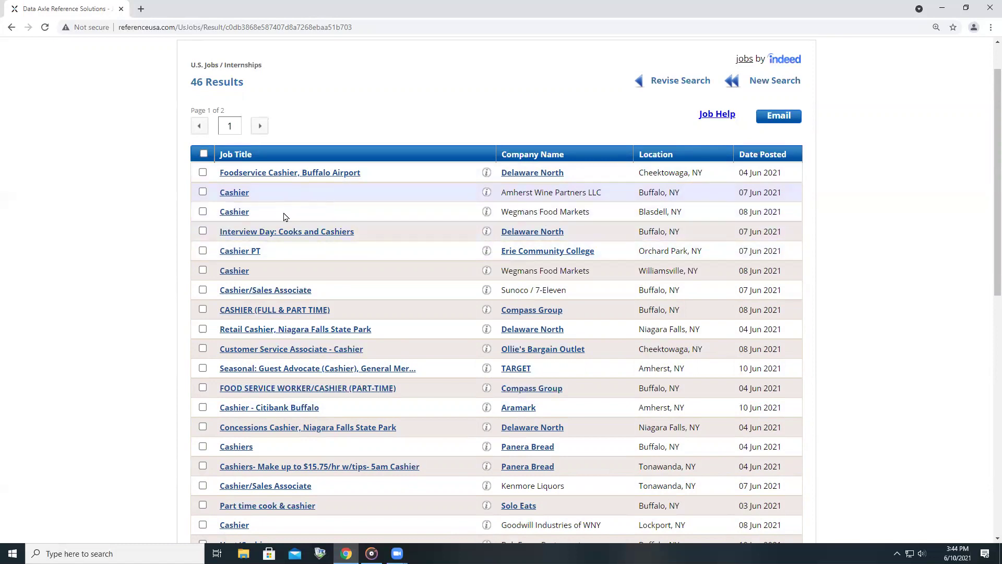
scroll(286, 216, up, 1)
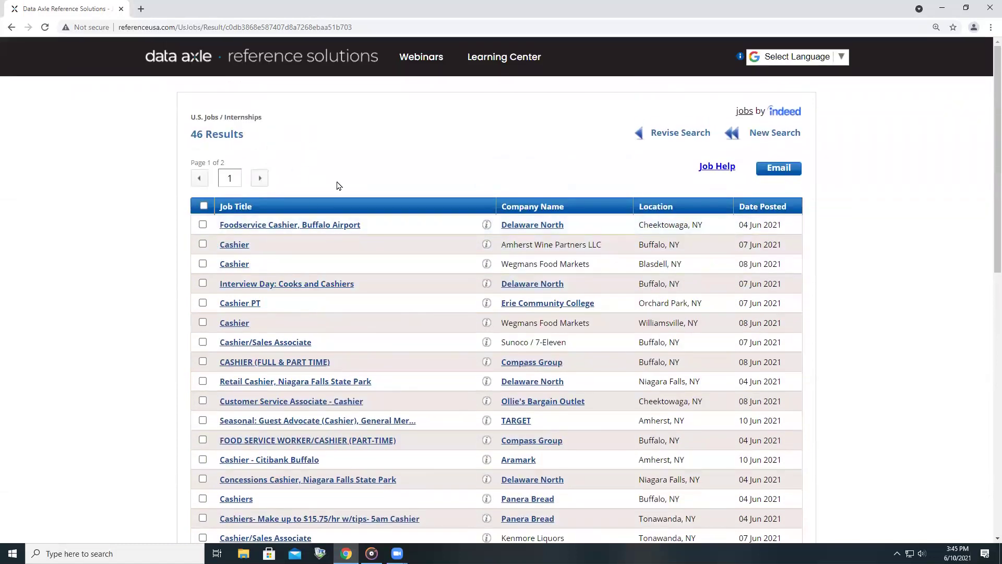
click(10, 27)
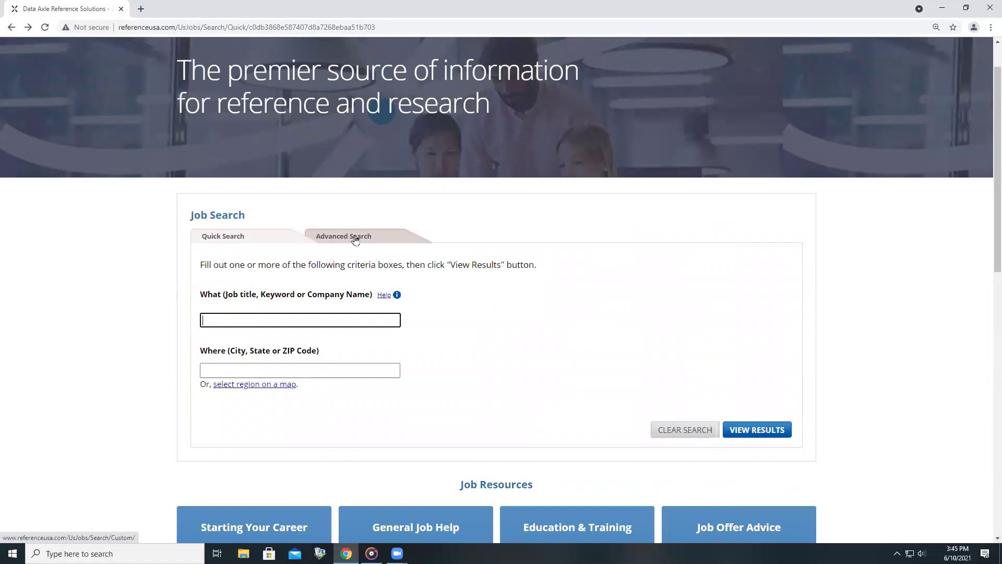
click(373, 240)
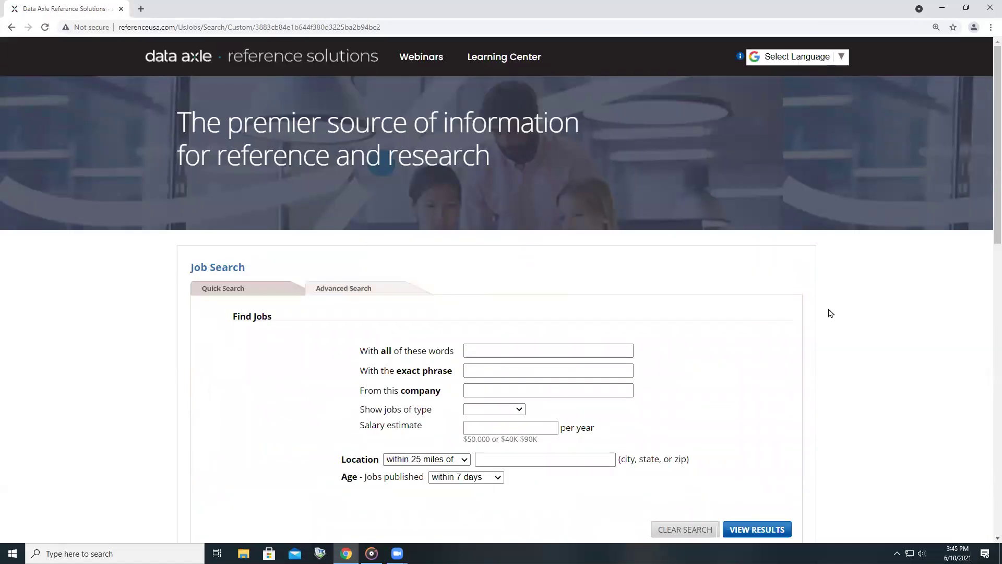
Step: Set the advanced search to require all the words cashier customer service
scroll(825, 316, down, 2)
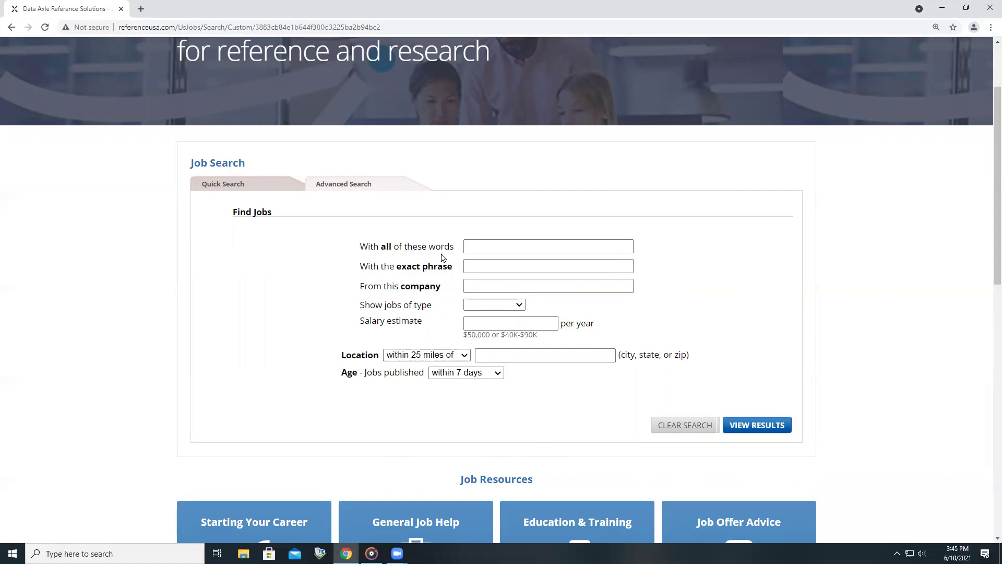
click(502, 248)
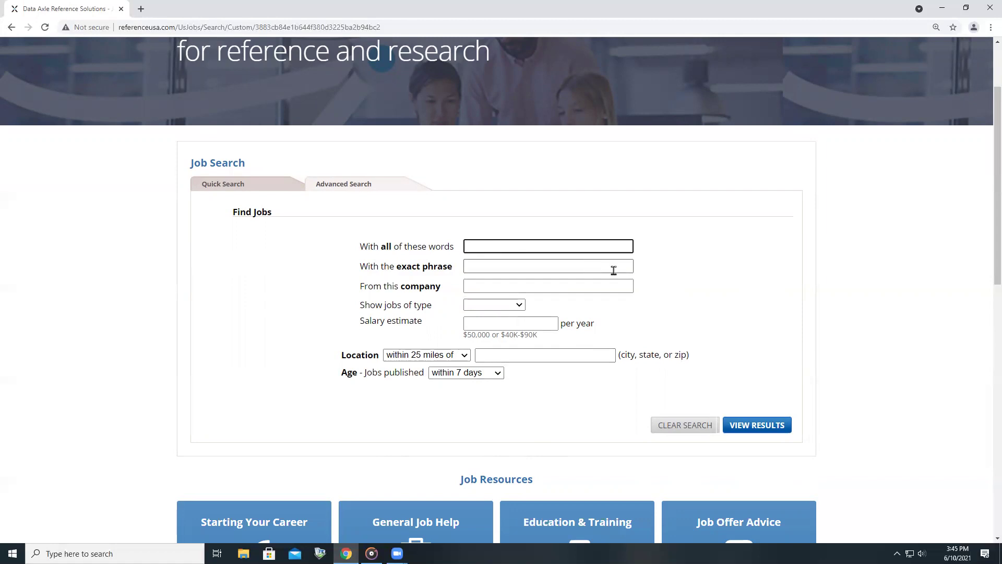
text(cashier)
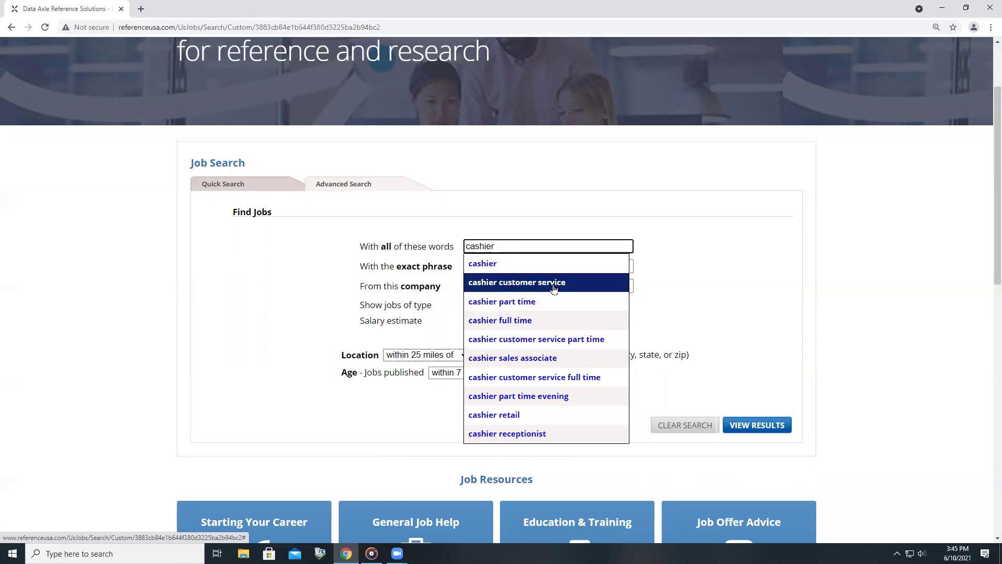
click(511, 285)
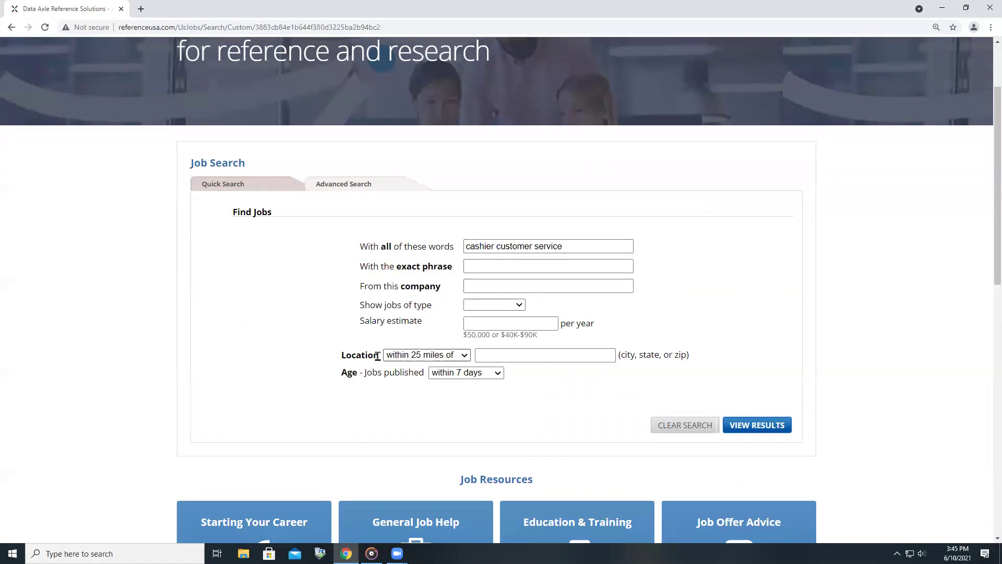
Step: Set the advanced search location to Buffalo, NY and view the matching jobs
click(528, 354)
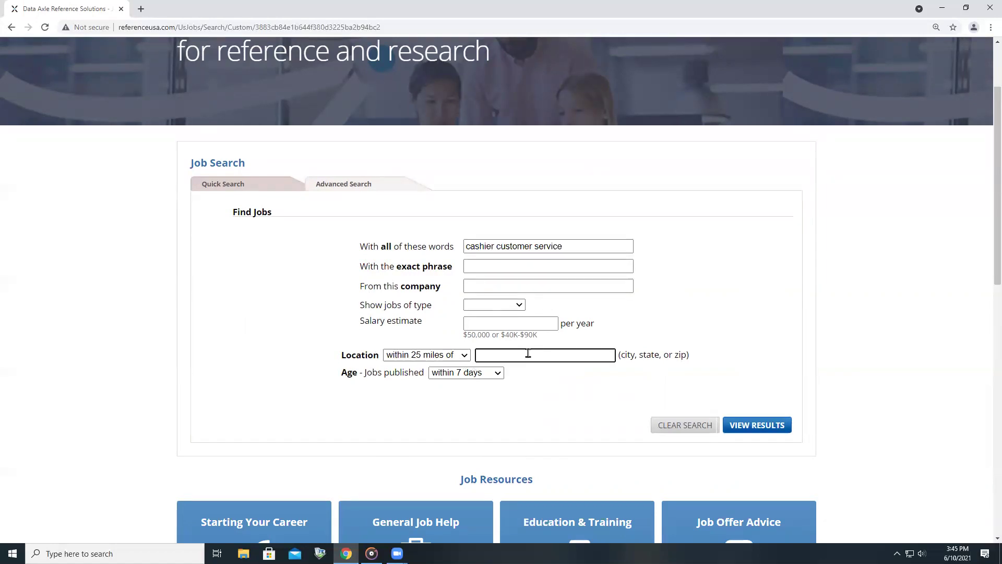
text(Bu)
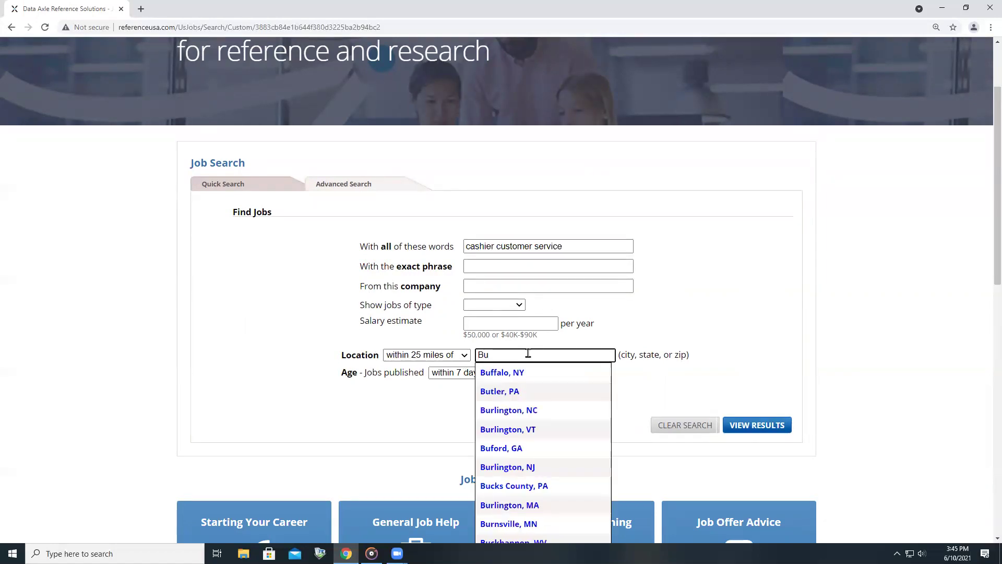
click(519, 373)
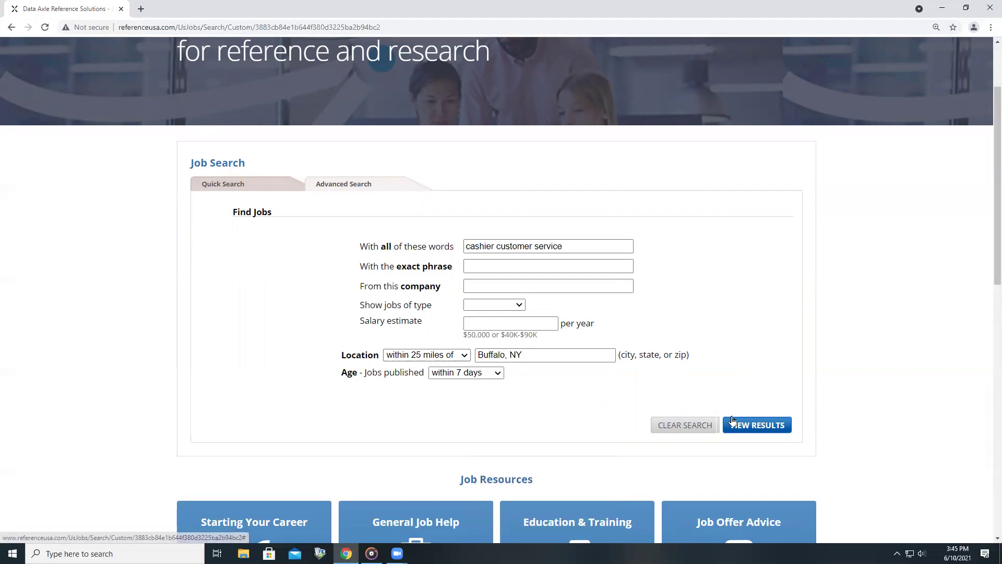
click(764, 426)
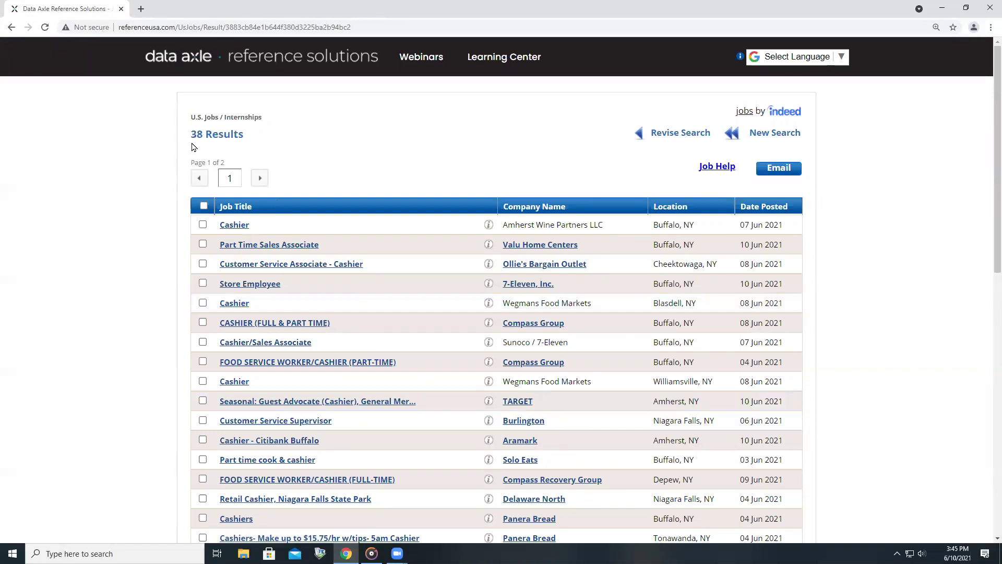
Step: Look over the cashier customer service job listings and return to the advanced search form
scroll(648, 227, down, 6)
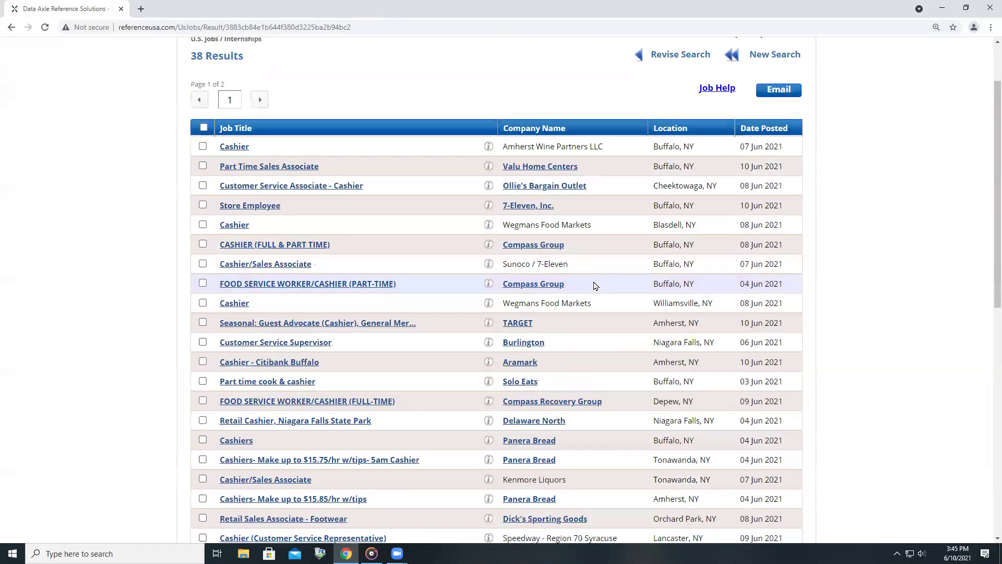
scroll(635, 336, up, 6)
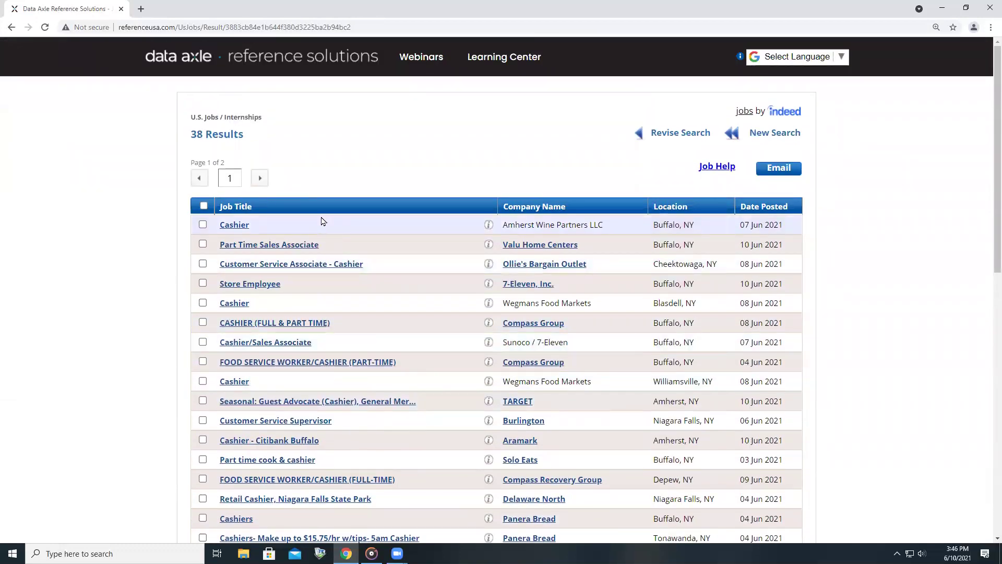
click(9, 27)
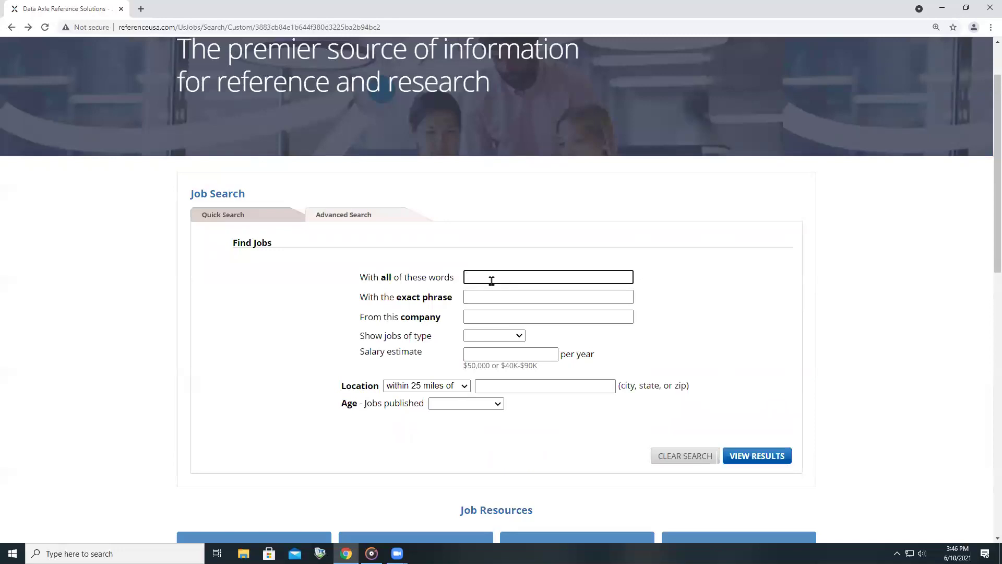
Step: Require all the words cashier customer service and the exact phrase flexible schedule in the advanced search
text(cas)
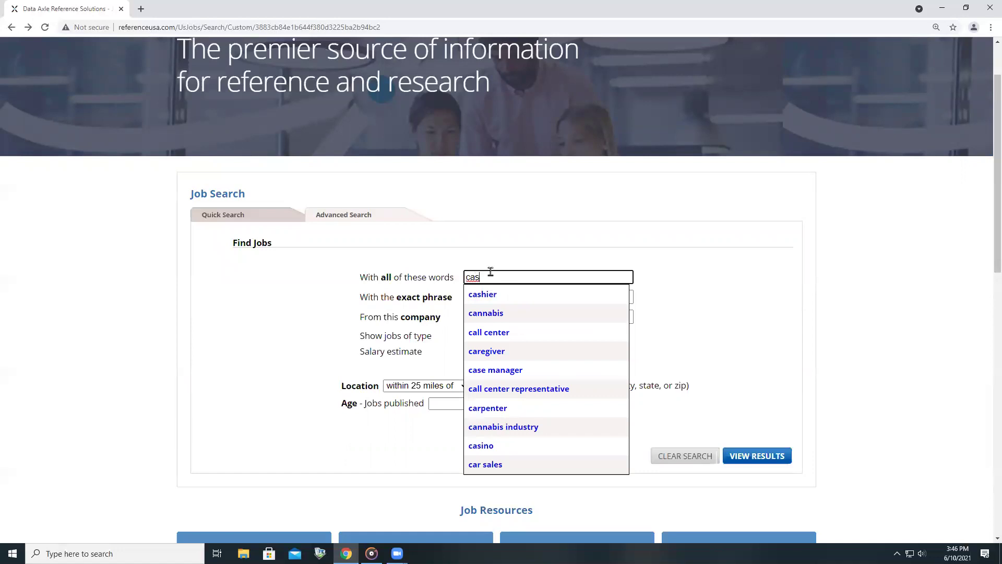
click(491, 294)
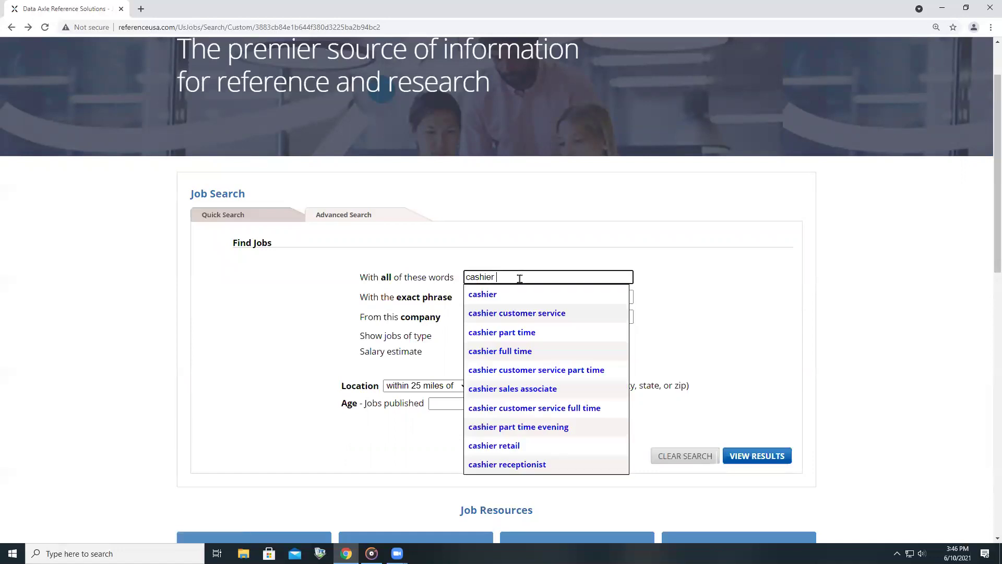
click(519, 313)
click(511, 301)
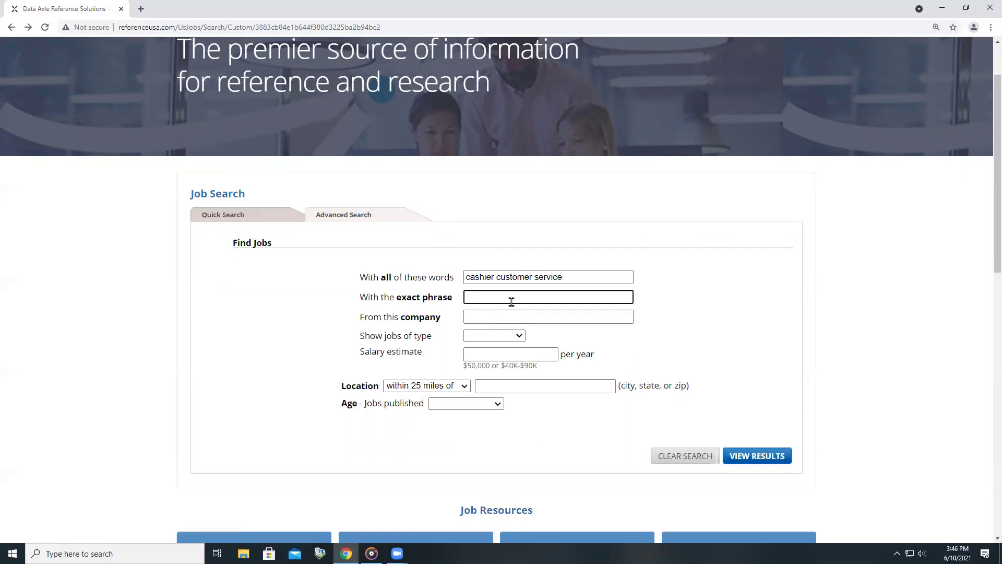
text(fe)
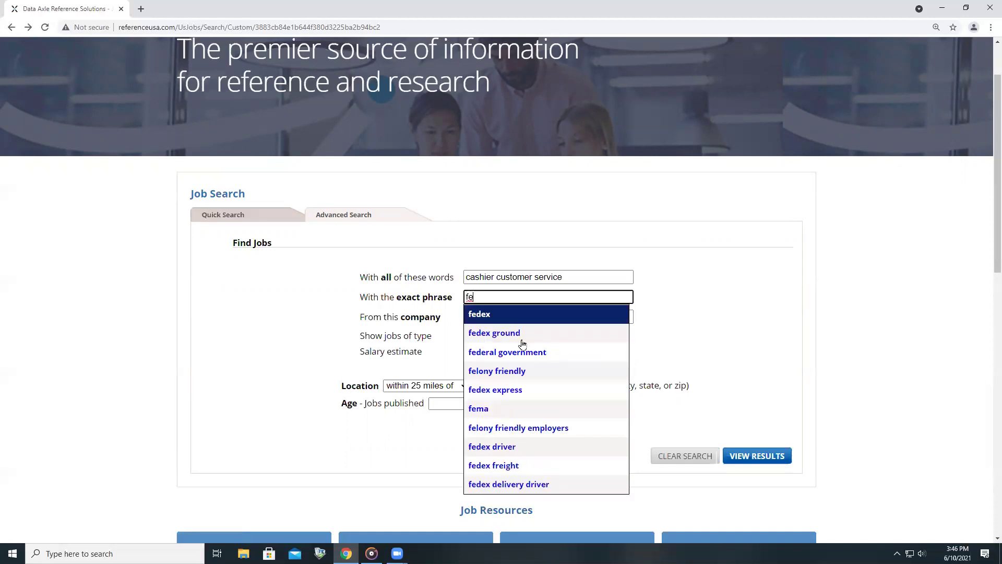
text(le)
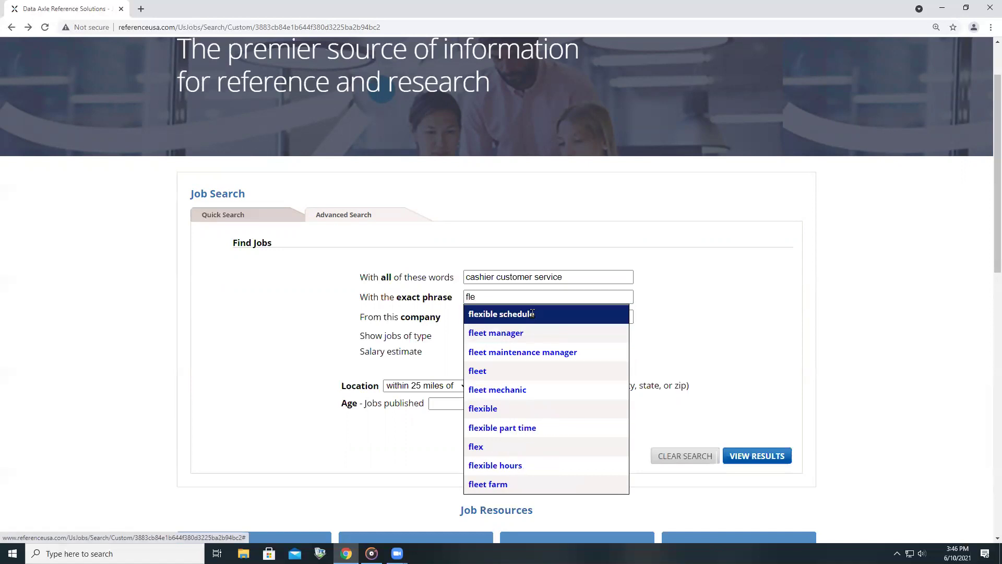
click(532, 313)
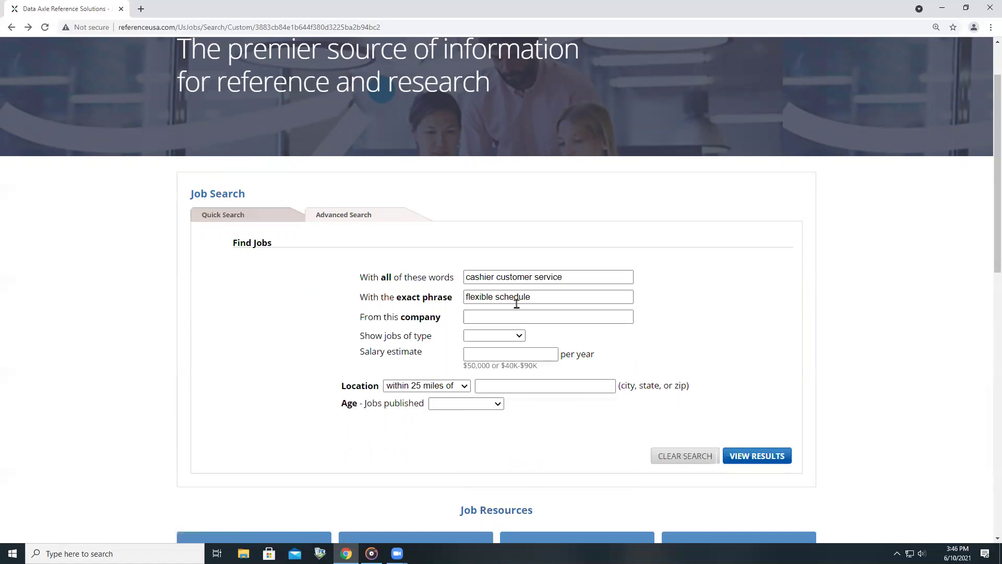
Step: Choose Buffalo, NY as the location for the flexible schedule job search
click(515, 381)
text(buf)
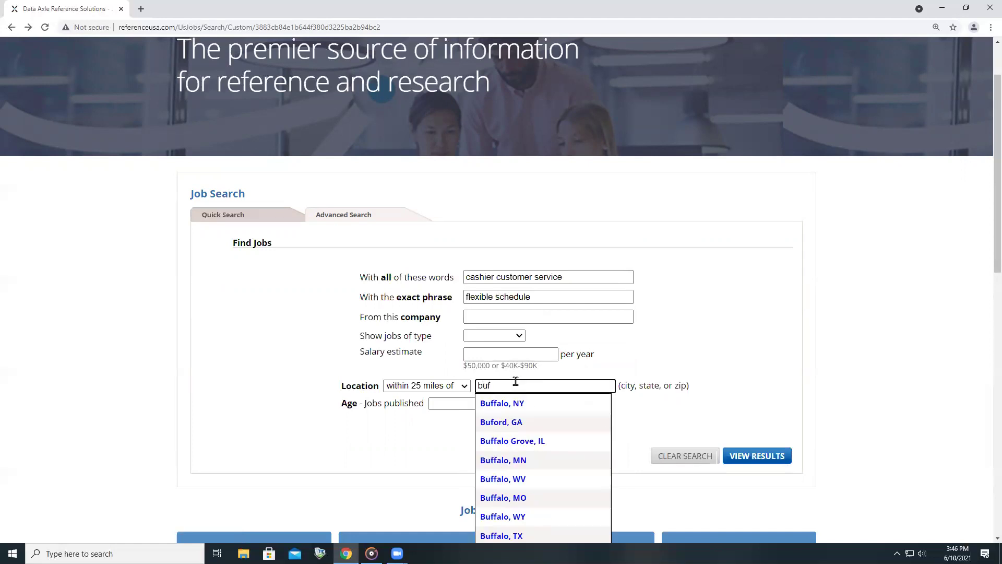
click(522, 403)
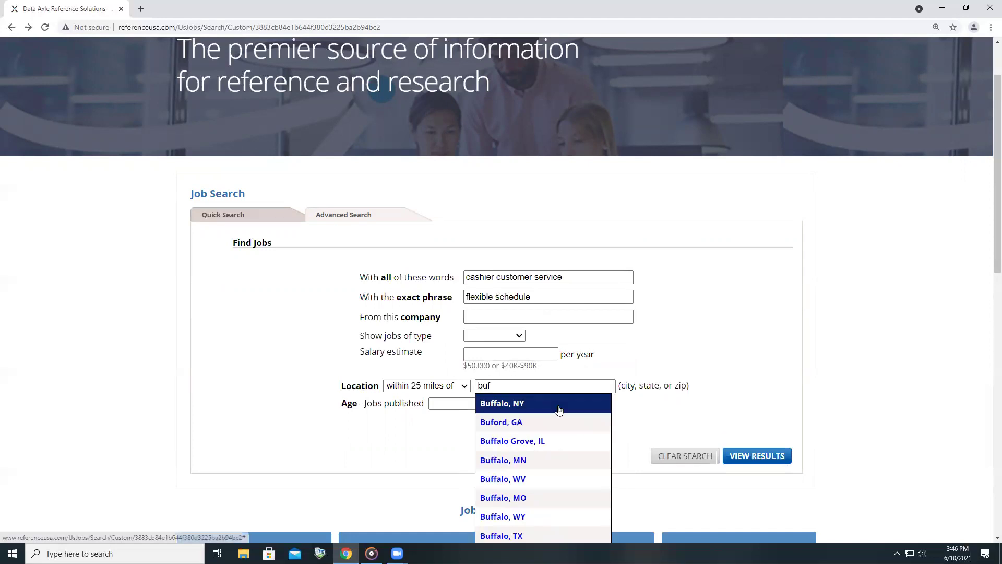
Step: View the jobs matching the flexible schedule search, then return to the advanced search form
click(762, 458)
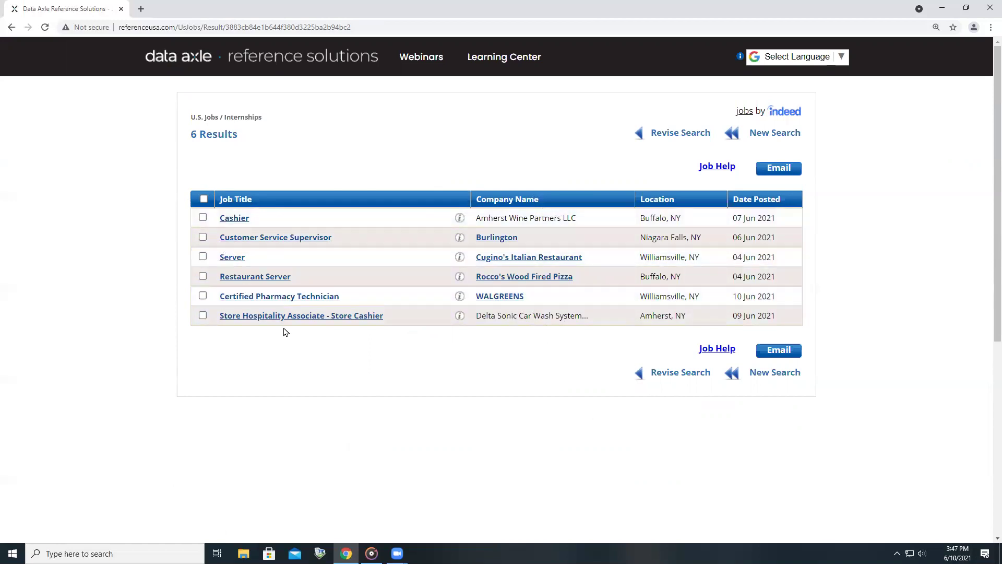
click(10, 29)
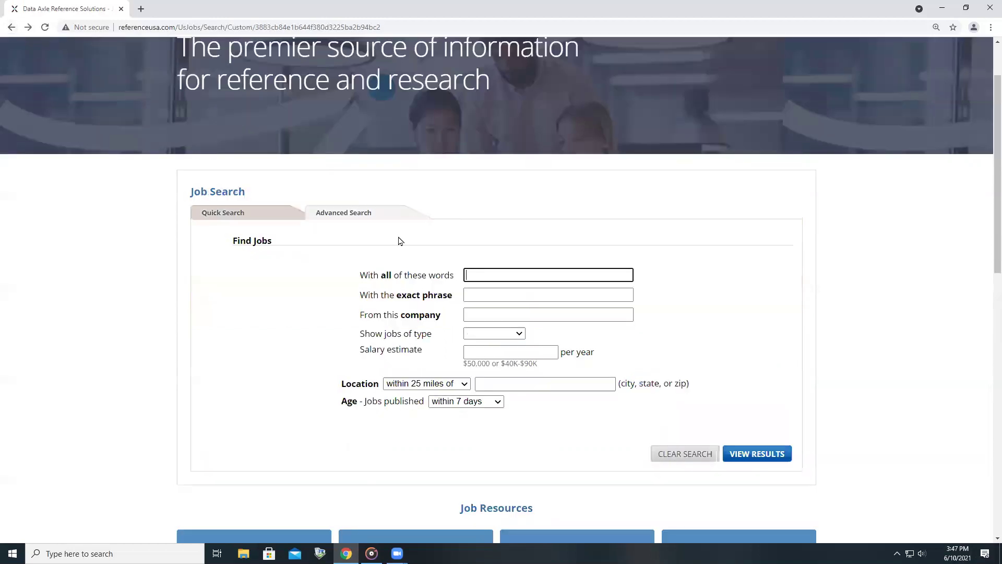
Step: Require all the words cashier customer service and set the company to wegmans in the advanced search
text(cas)
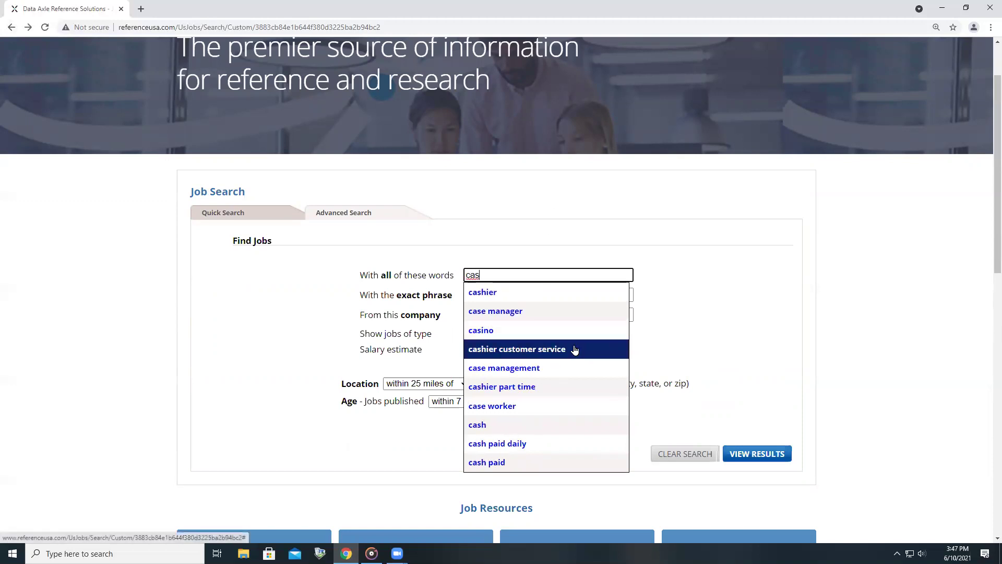
click(574, 350)
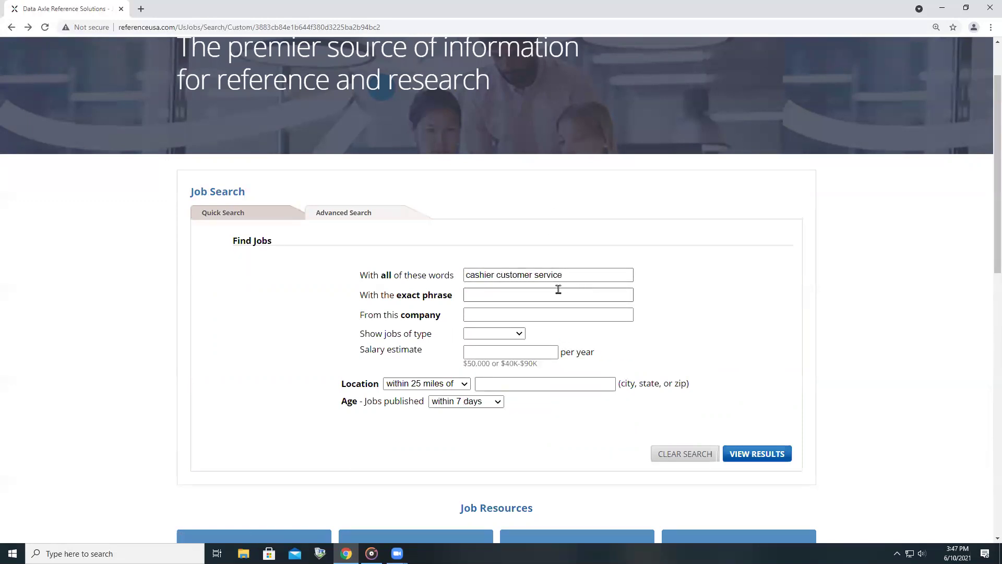
click(506, 316)
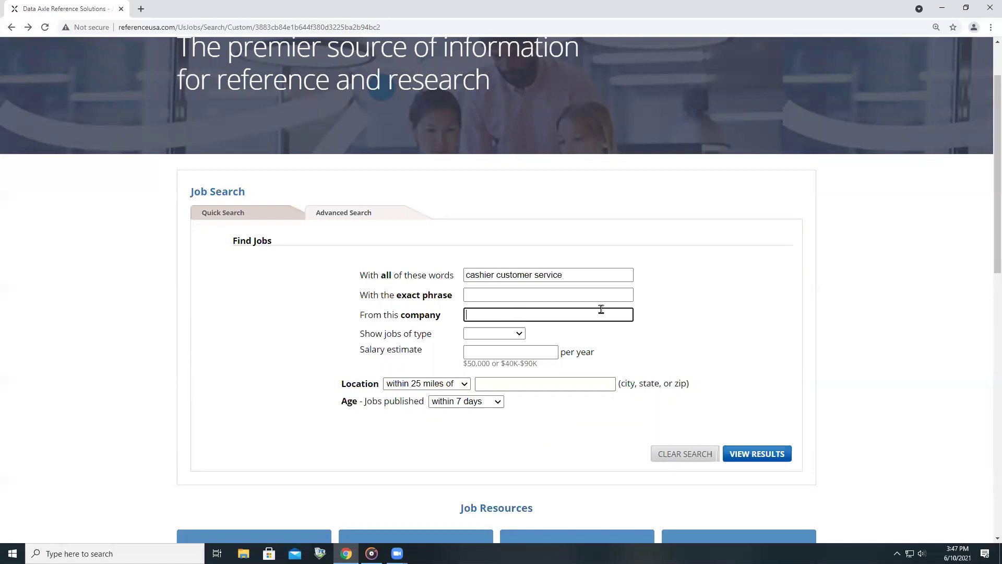
text(we)
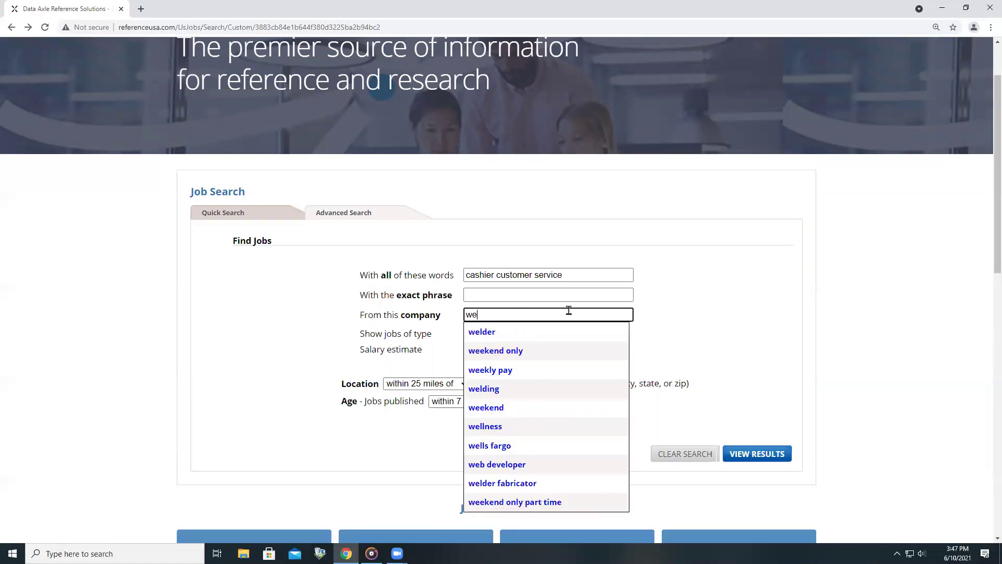
text(g)
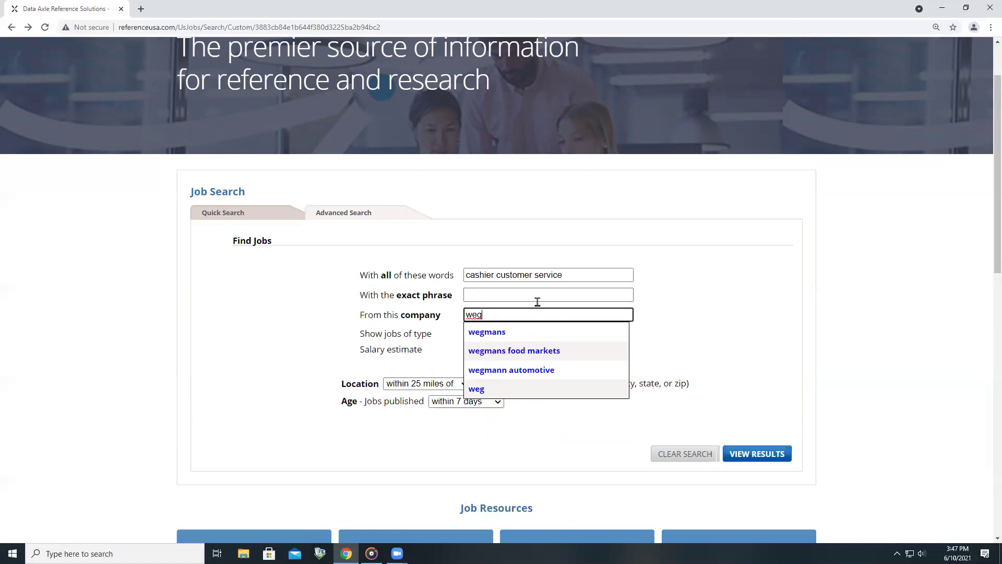
click(514, 333)
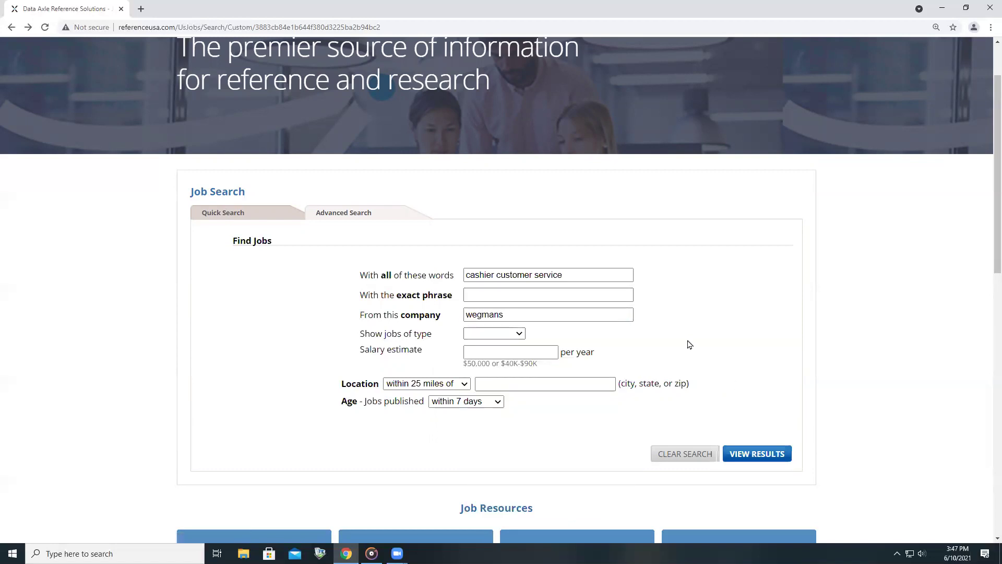
Step: Set the location to Buffalo, NY and view the matching wegmans jobs
click(524, 381)
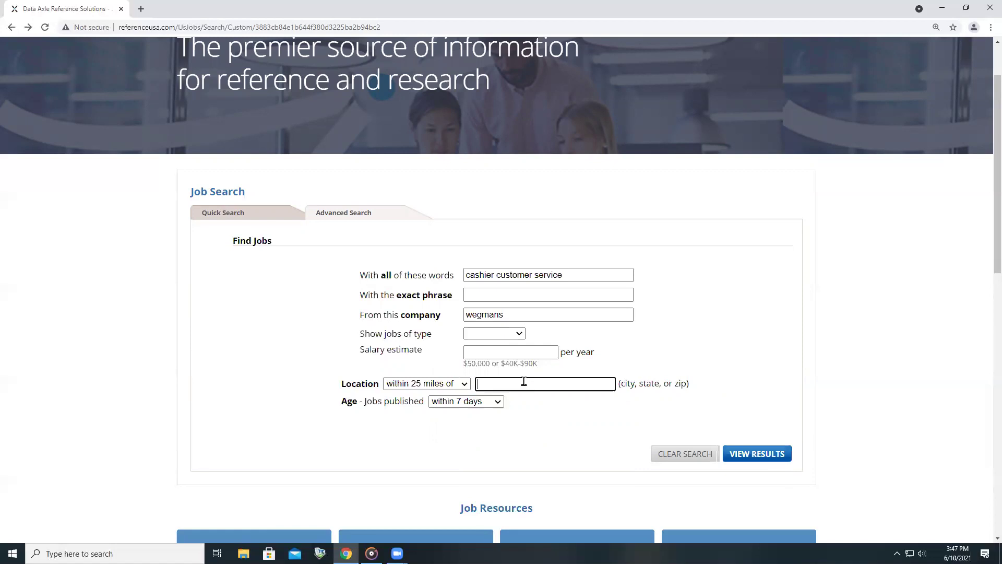
text(buf)
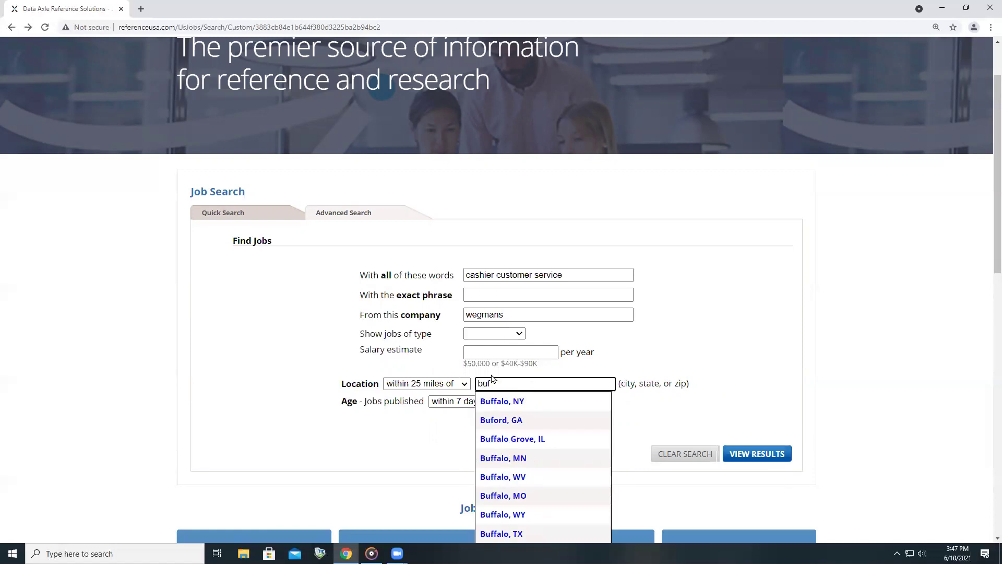
click(502, 401)
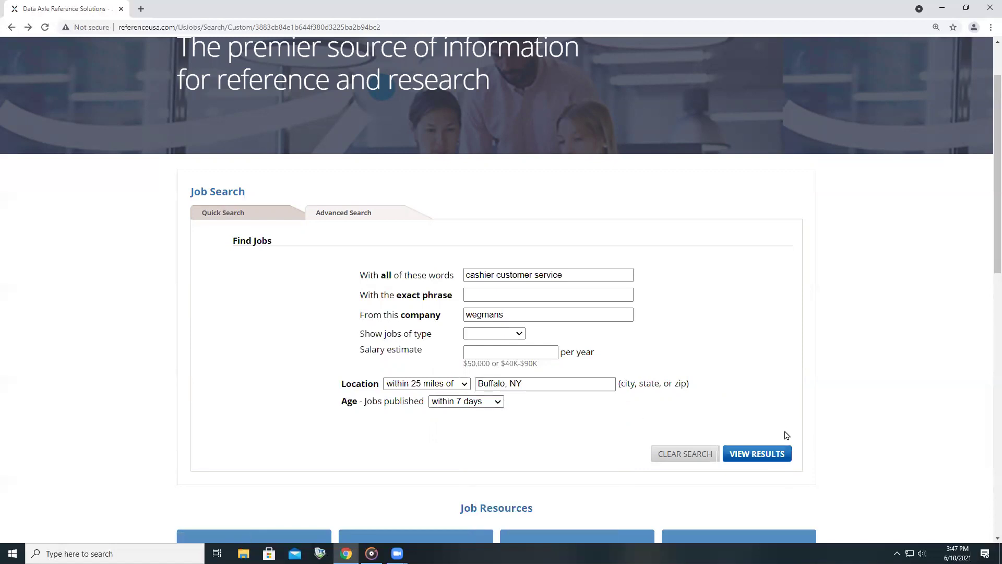
click(770, 459)
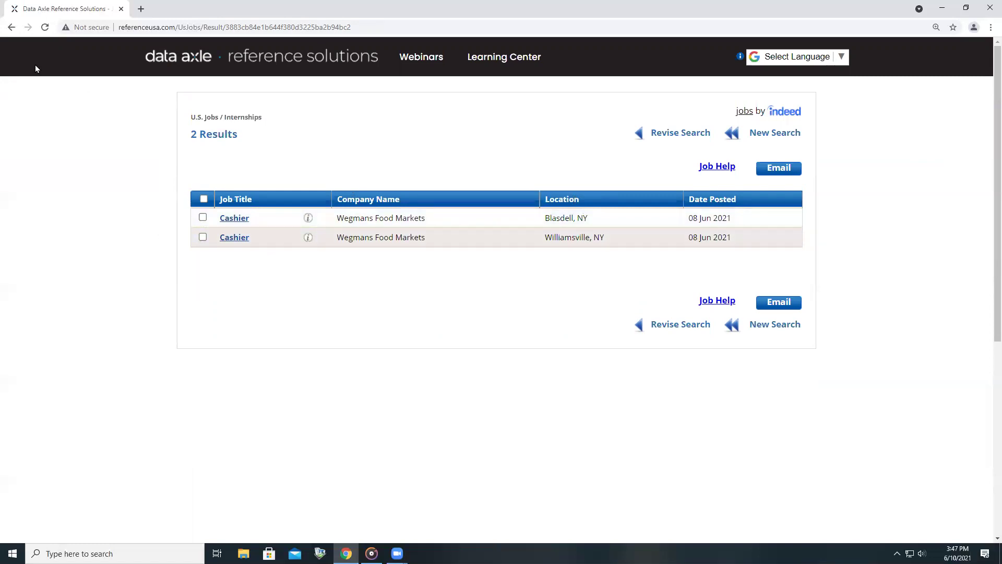
Step: Return to the advanced search form and require the words cashier customer service with the job type Part-time
click(10, 28)
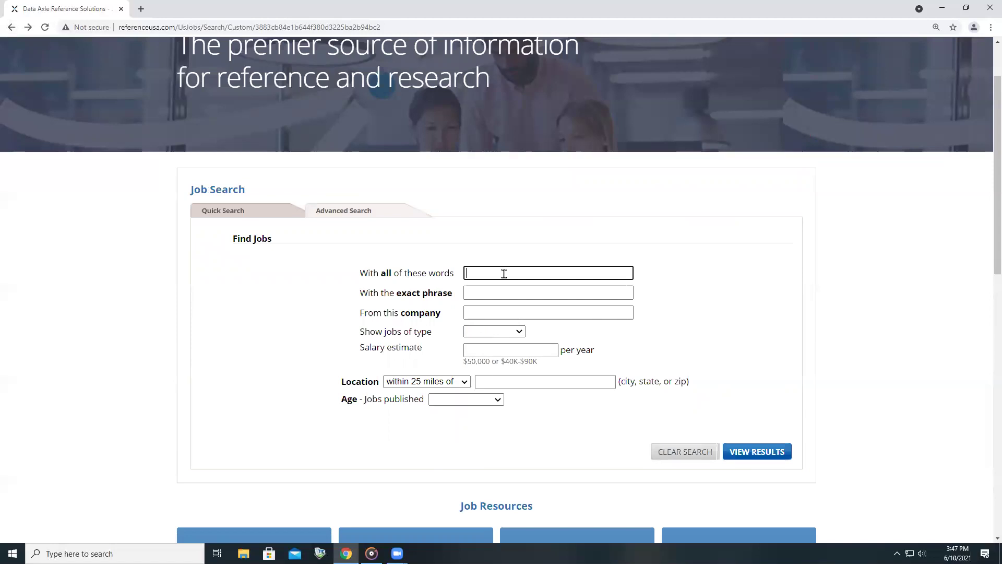
text(cas)
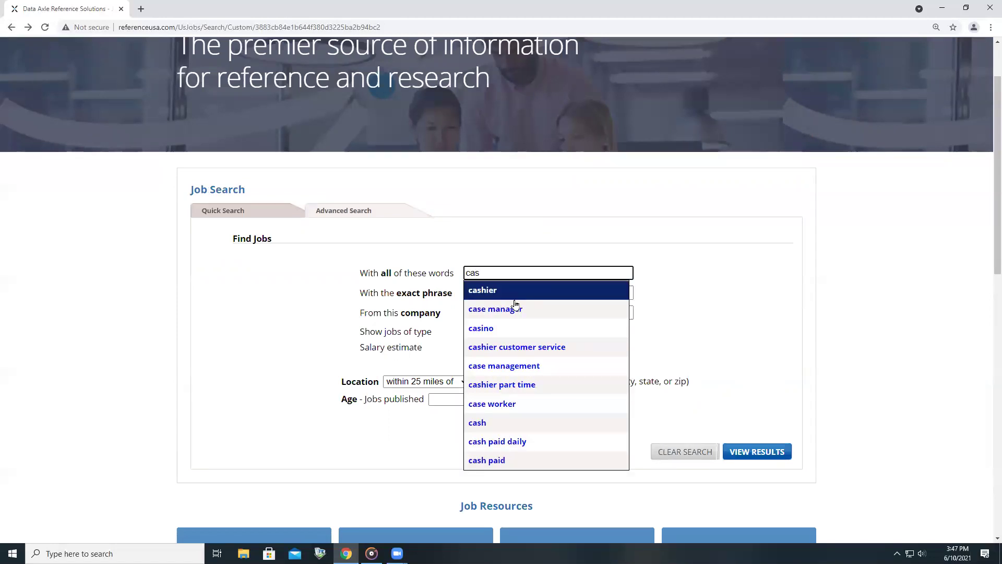
click(515, 354)
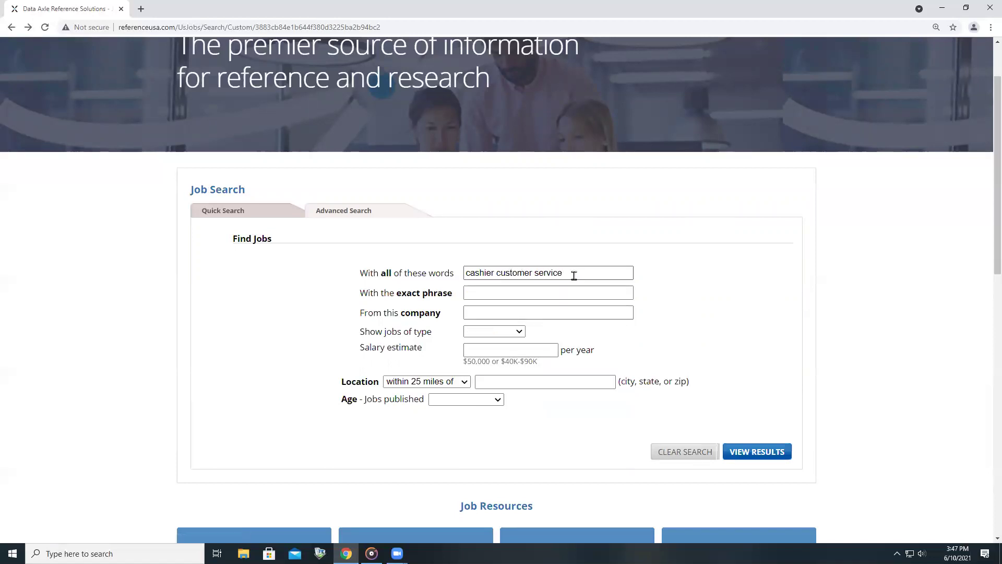
click(509, 335)
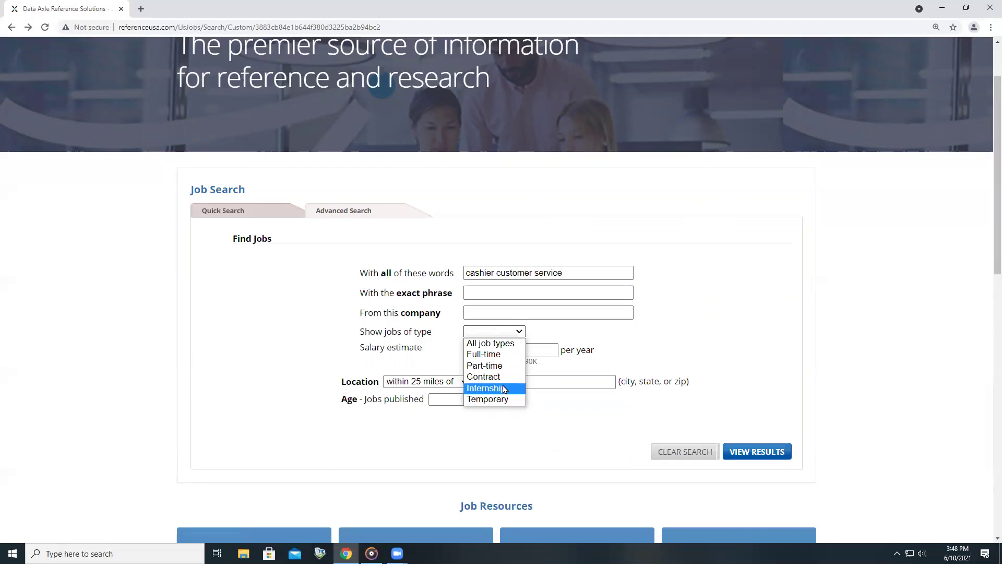
click(488, 365)
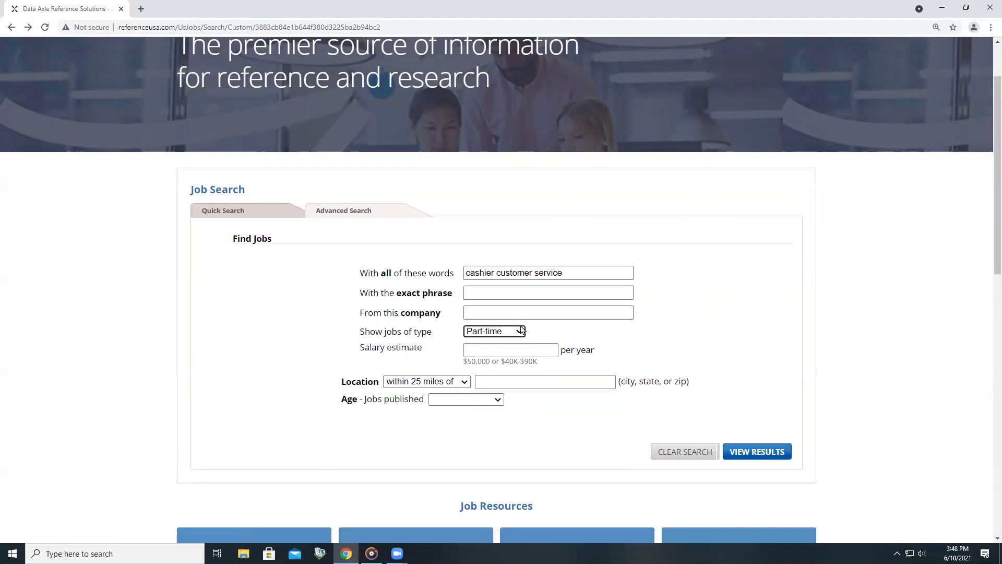
Step: Set the part-time search's location to Buffalo, NY and view the matching jobs
click(517, 385)
text(buf)
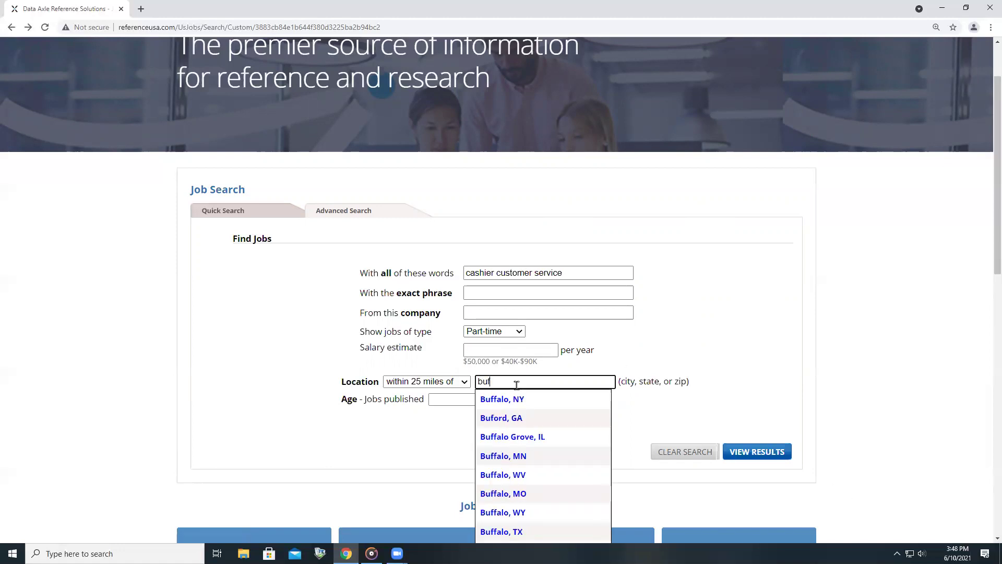
click(518, 401)
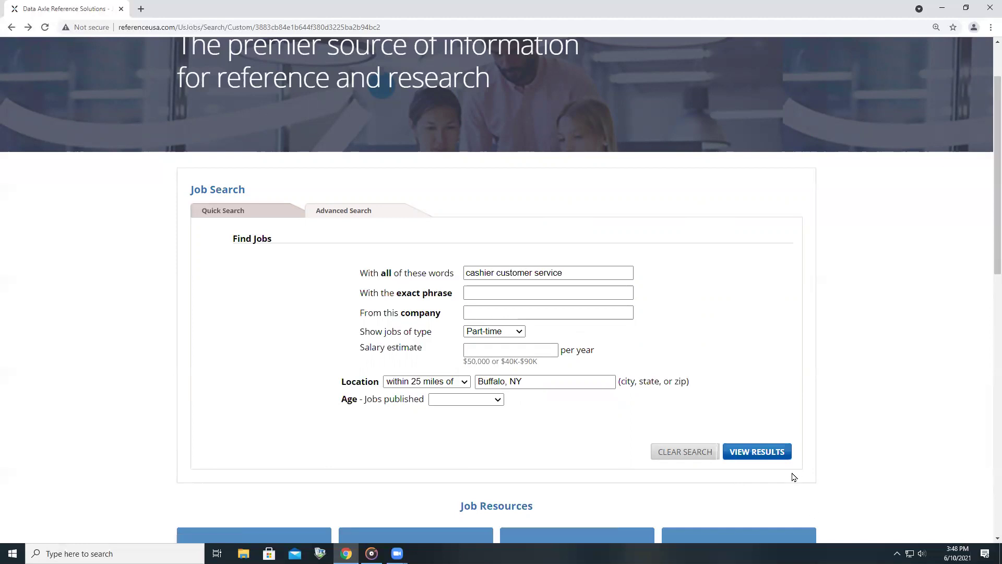
click(769, 452)
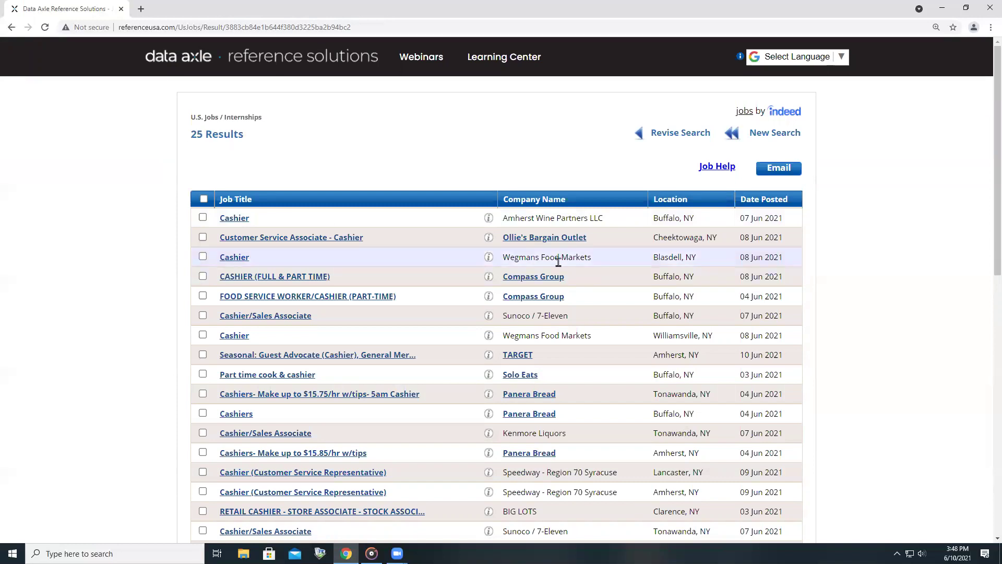
Step: Look over the part-time cashier listings and return to the advanced search form
scroll(522, 277, down, 6)
scroll(535, 282, up, 5)
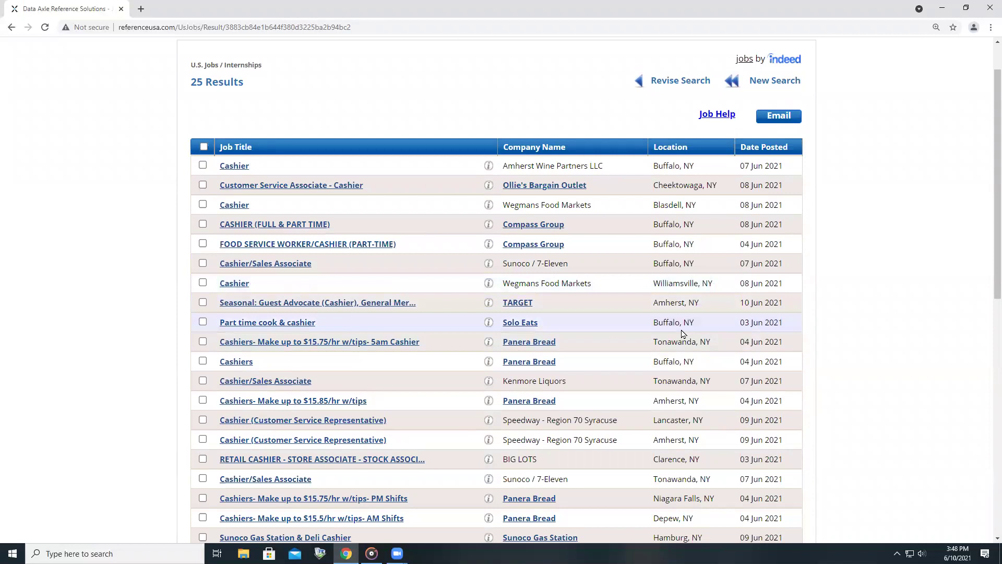
click(8, 28)
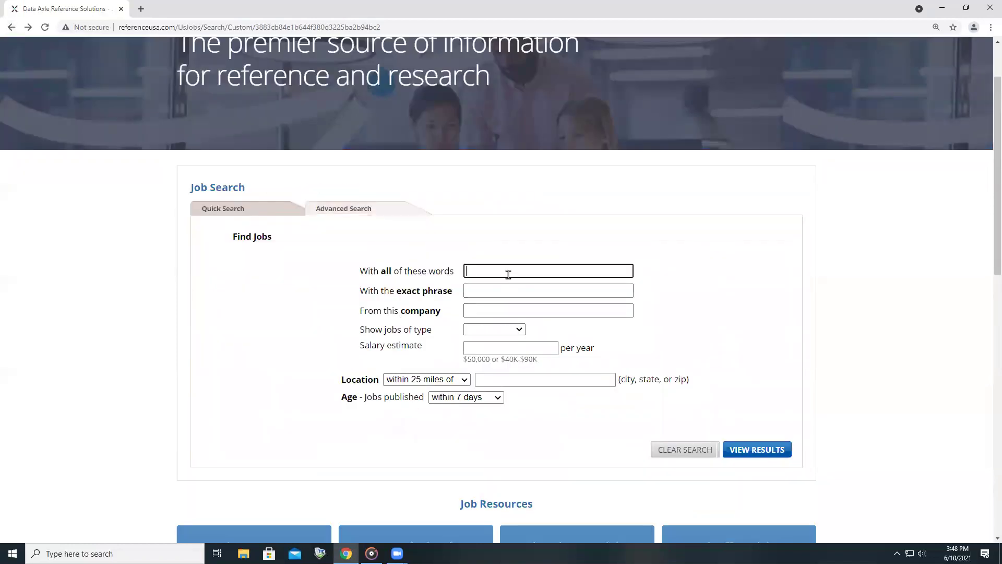
Step: Require all the words cashier customer service and set the salary estimate to 35,000 per year
text(csa)
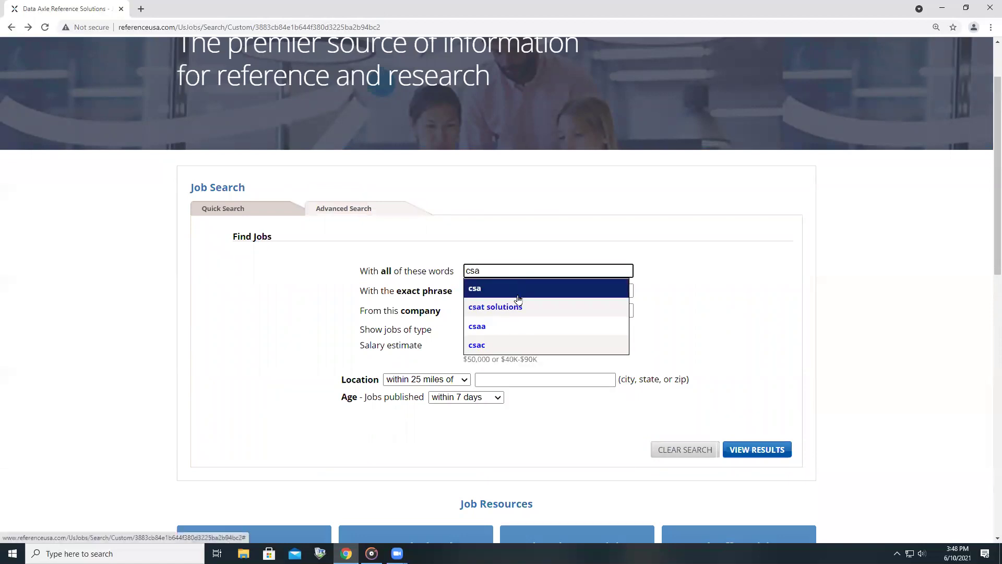
key(BackSpace)
text(as)
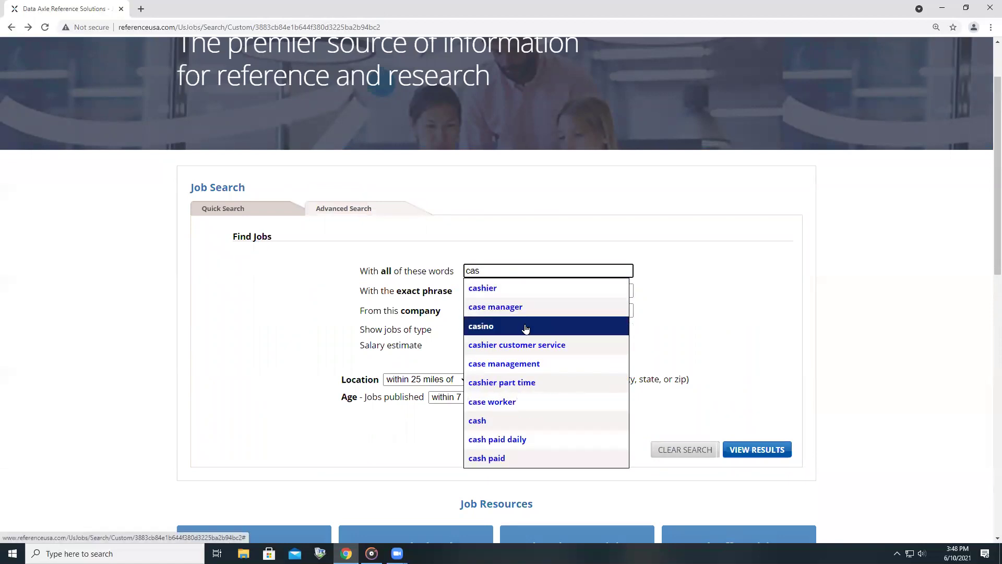
click(524, 345)
click(518, 346)
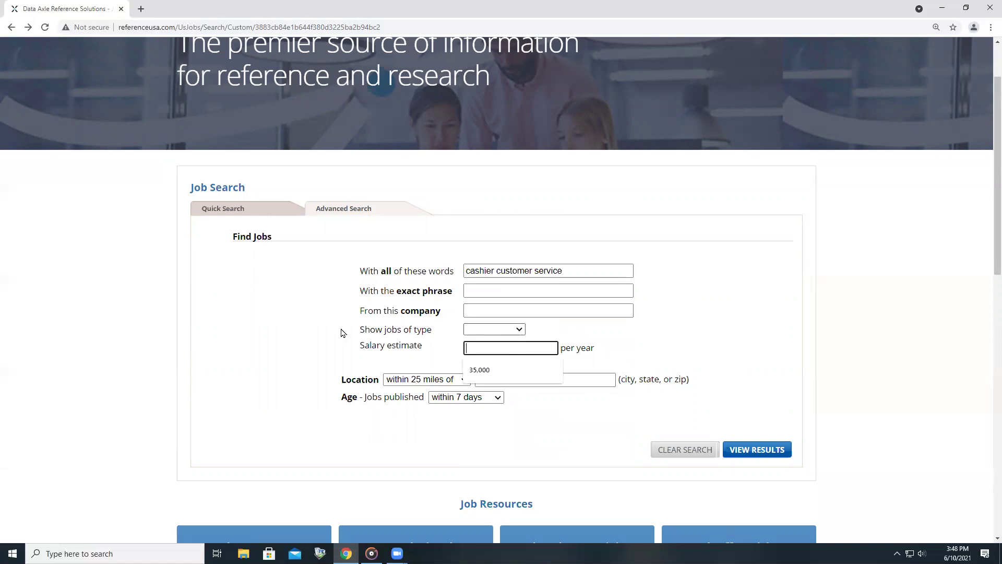
click(475, 345)
click(481, 370)
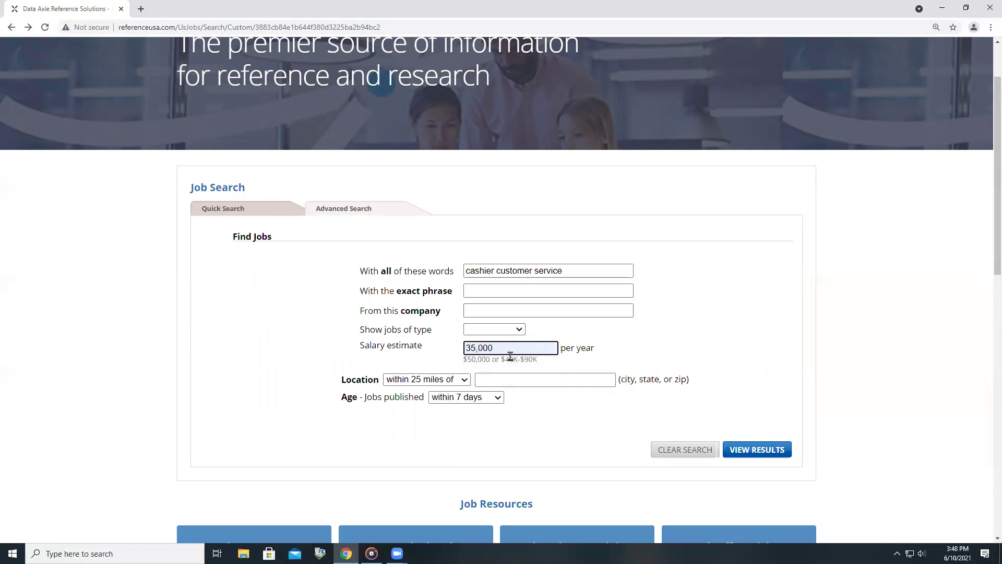
Step: Set the salary-based search's location to Buffalo, NY and view the matching jobs
click(515, 373)
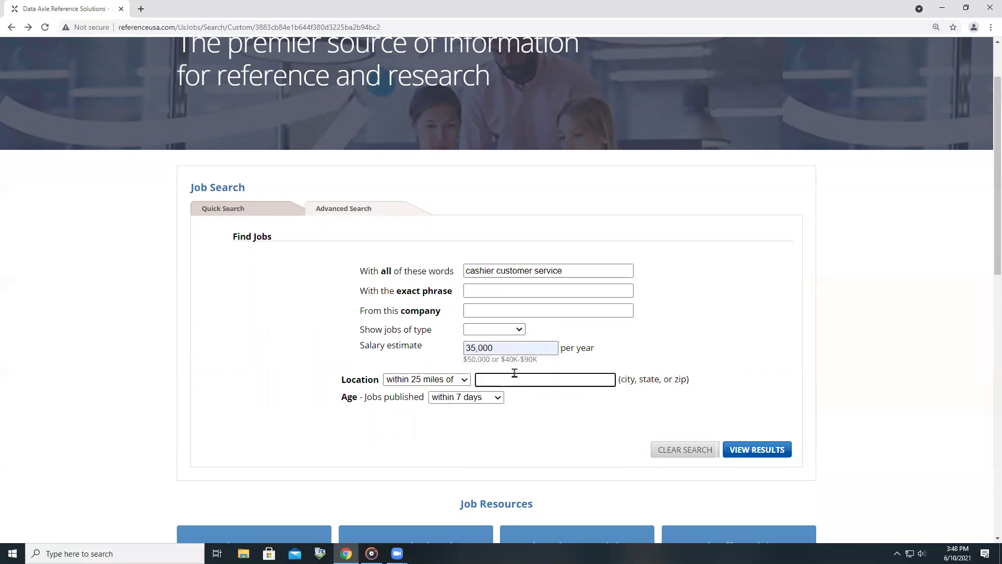
text(B)
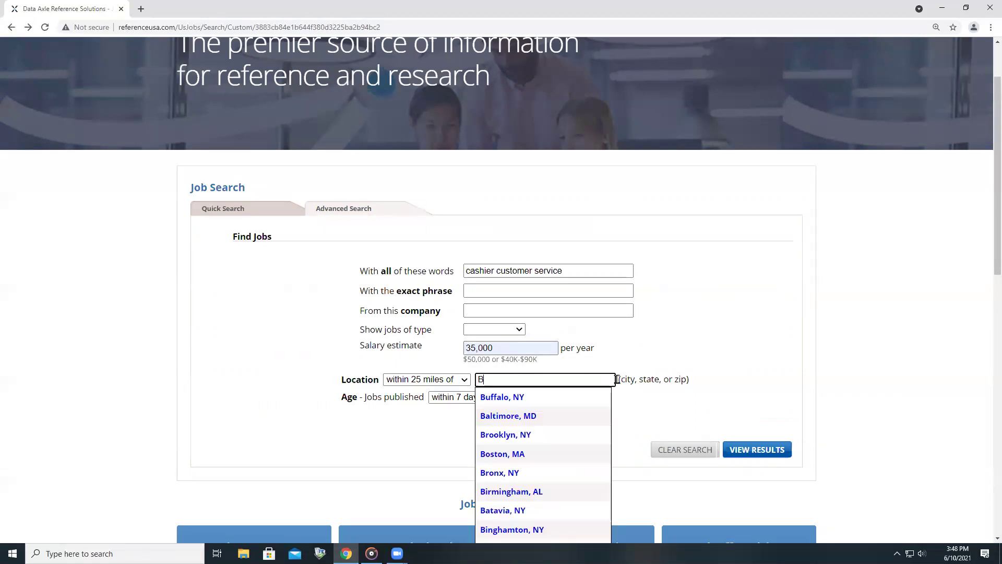
click(565, 396)
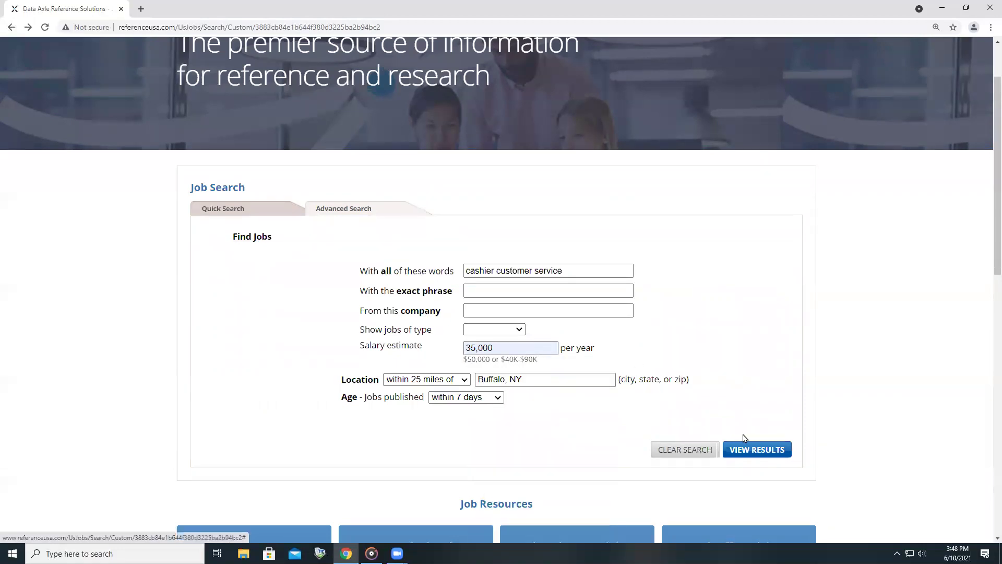
click(751, 453)
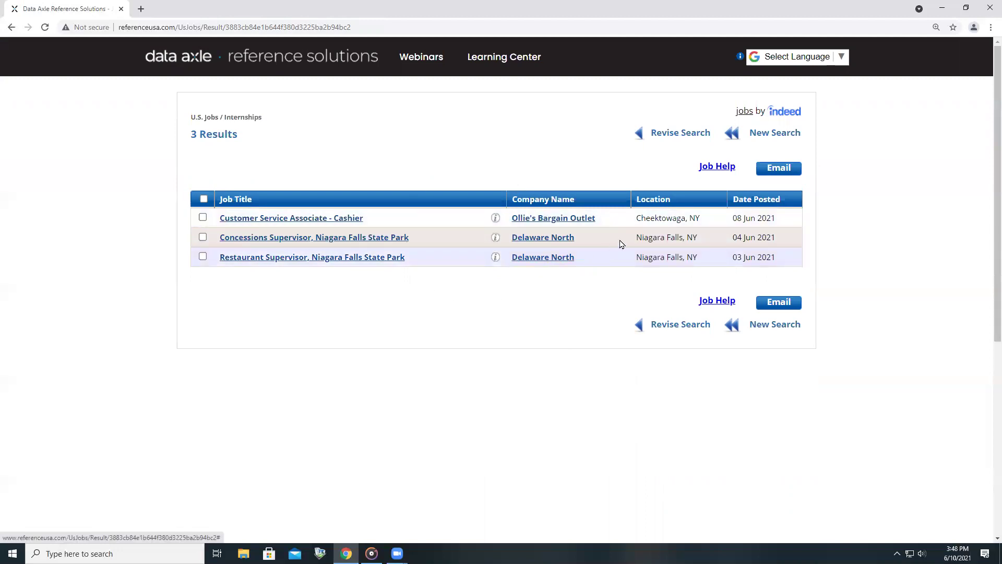
Step: Return to the advanced search form and clear the salary estimate
click(11, 27)
click(515, 343)
key(BackSpace)
key(BackSpace)
key(BackSpace)
key(BackSpace)
key(BackSpace)
key(BackSpace)
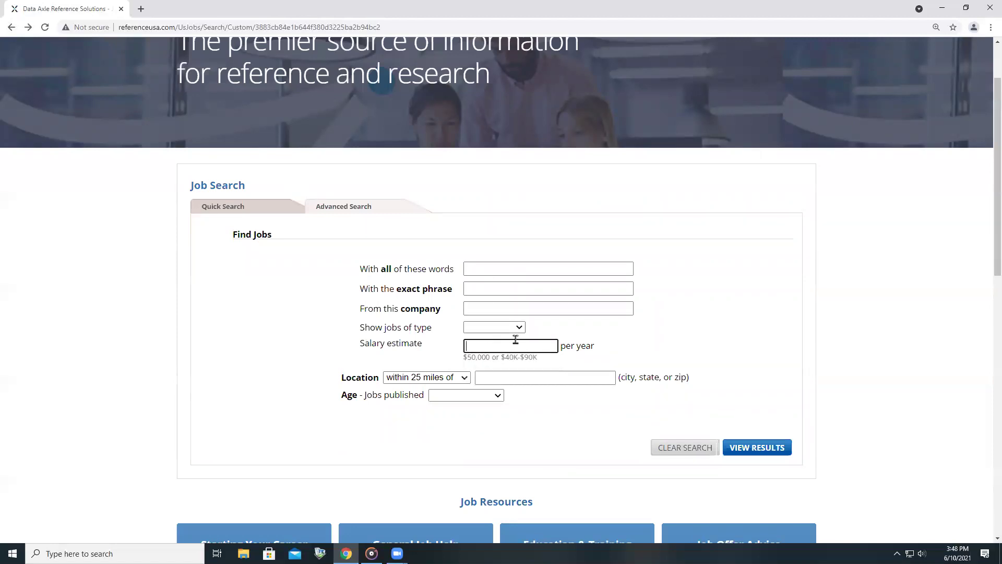
Step: Enter cashier customer service as the words that all must appear in the new advanced search
click(471, 265)
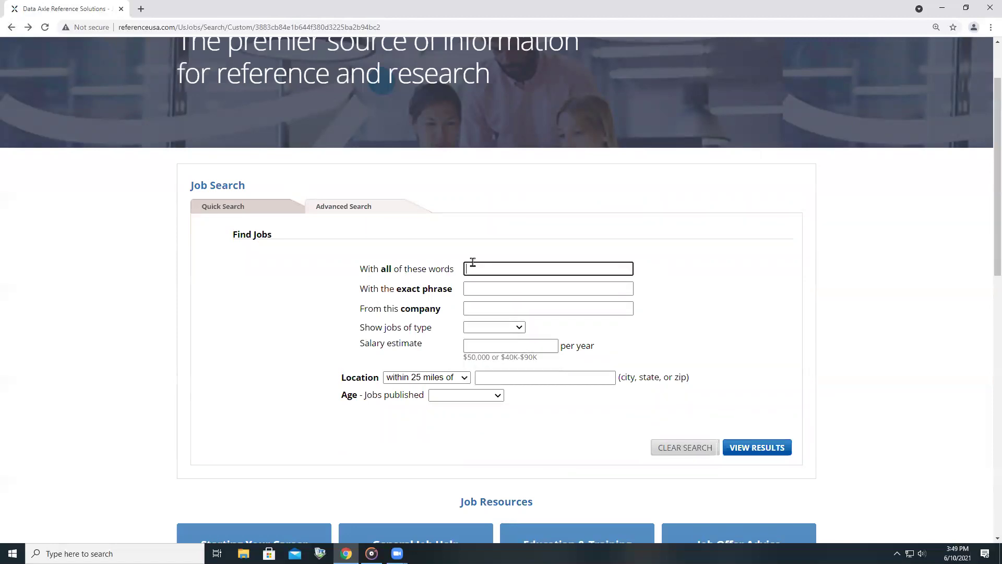
text(chas)
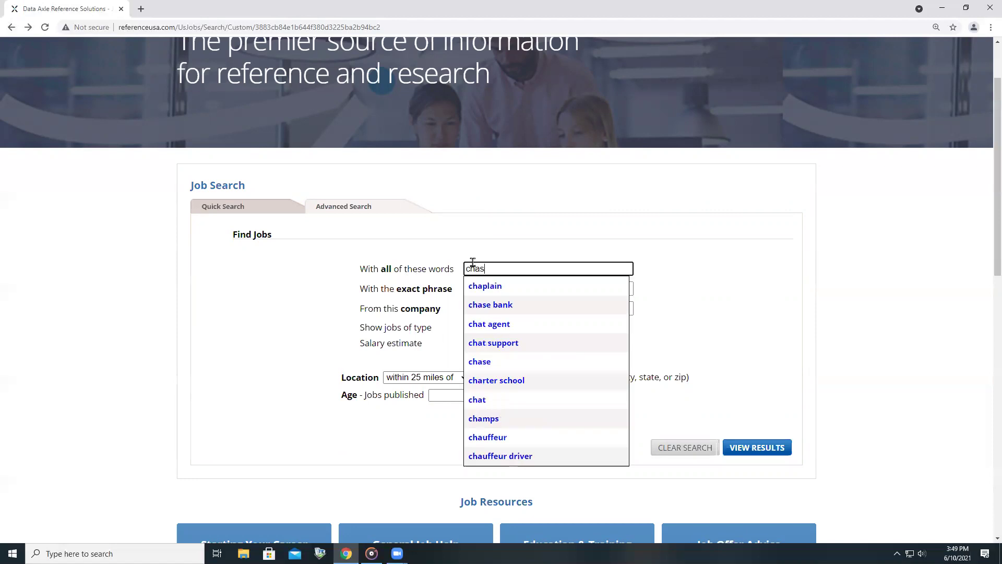
key(BackSpace)
key(BackSpace)
key(BackSpace)
text(as)
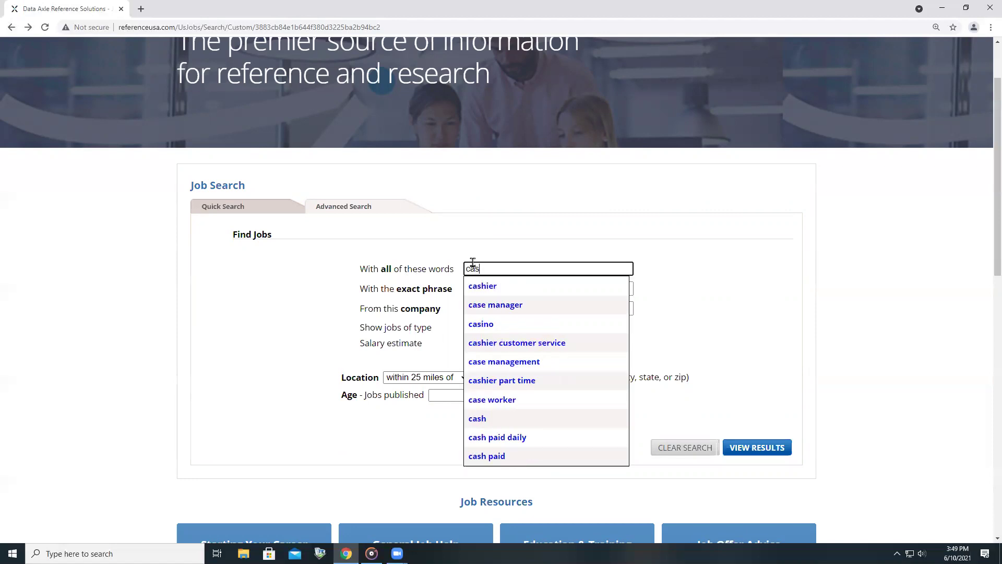
click(515, 343)
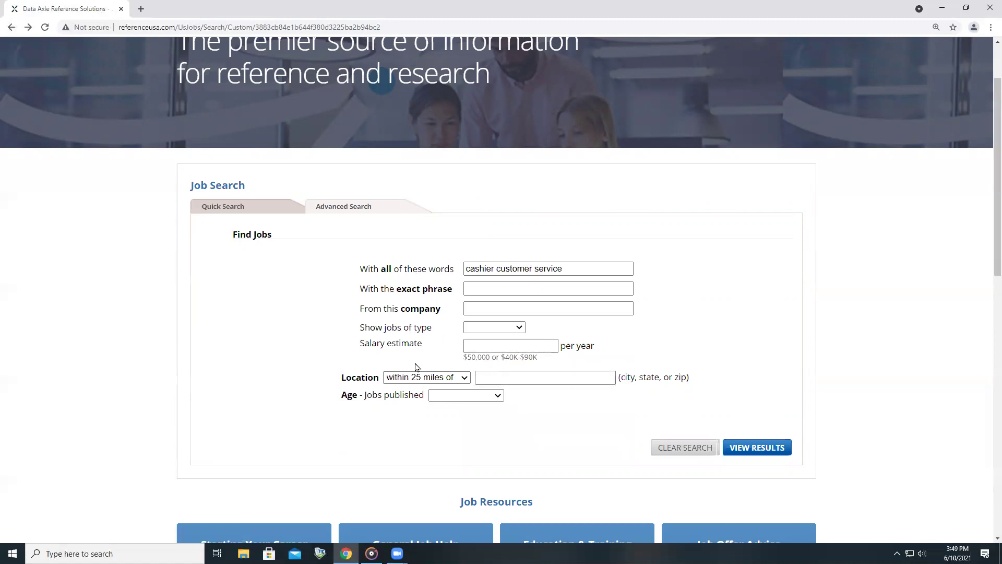
Step: Restrict the cashier customer service search to jobs only in Buffalo, NY and view the matching jobs
click(454, 383)
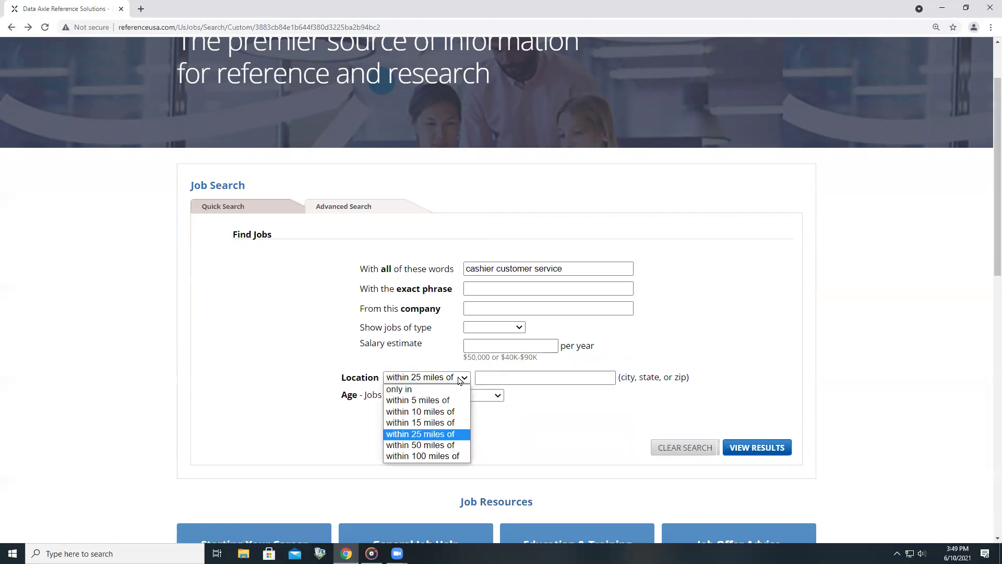
click(551, 383)
text(buf)
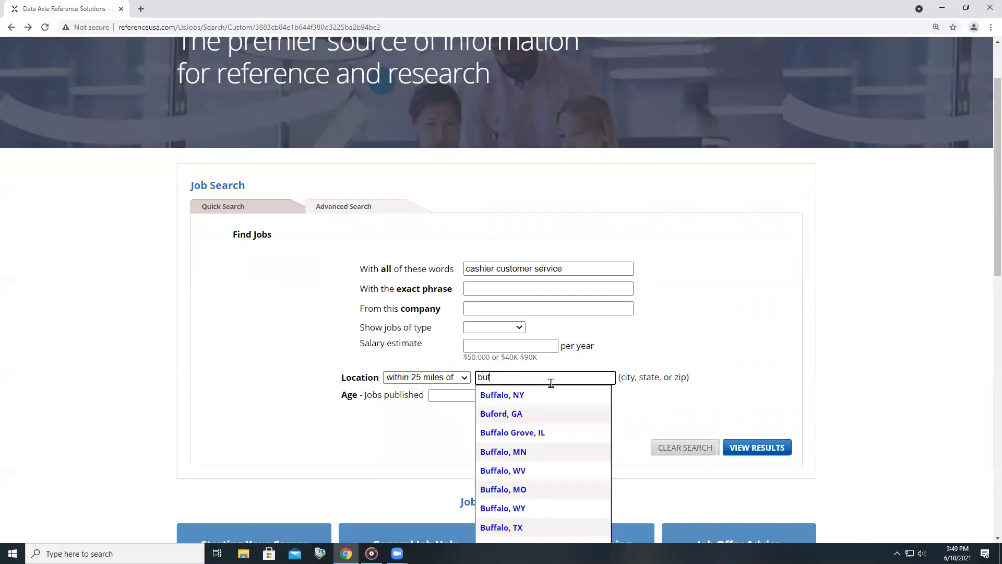
click(532, 396)
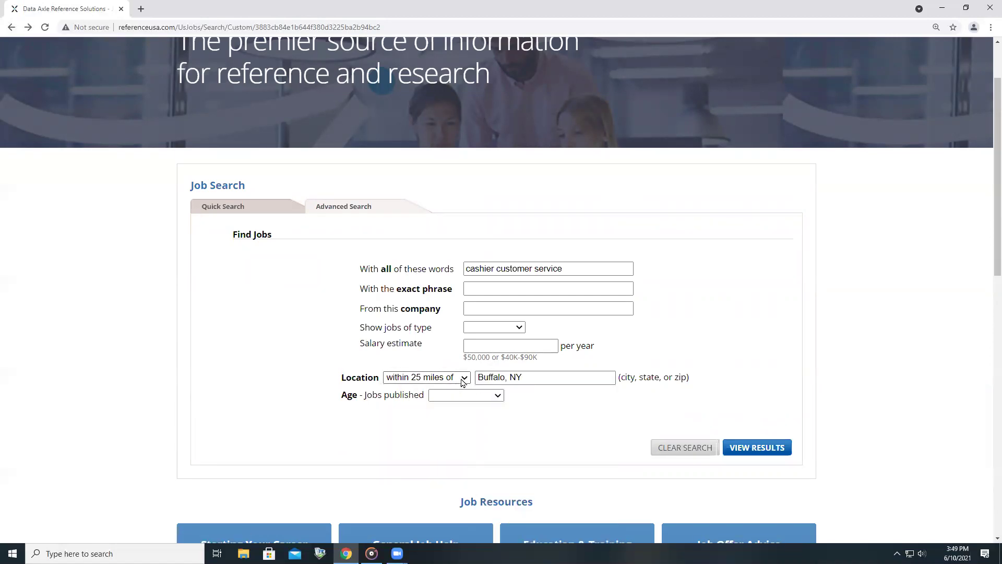
click(463, 381)
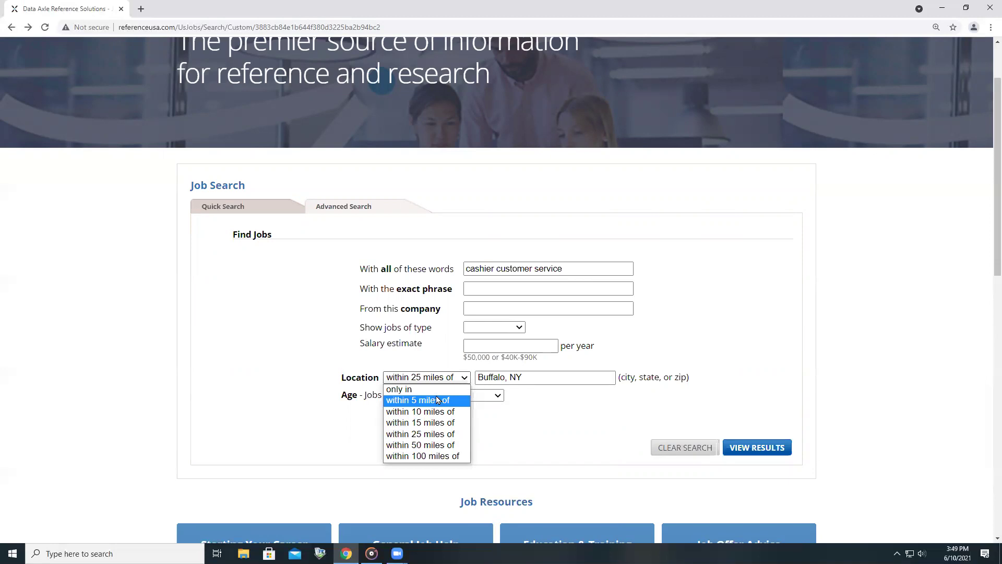
click(407, 390)
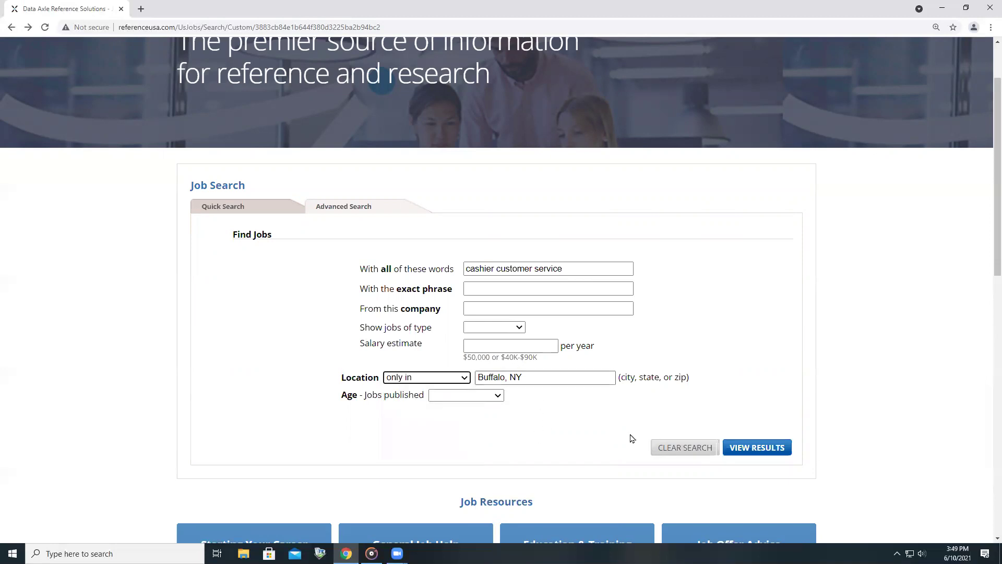
click(775, 451)
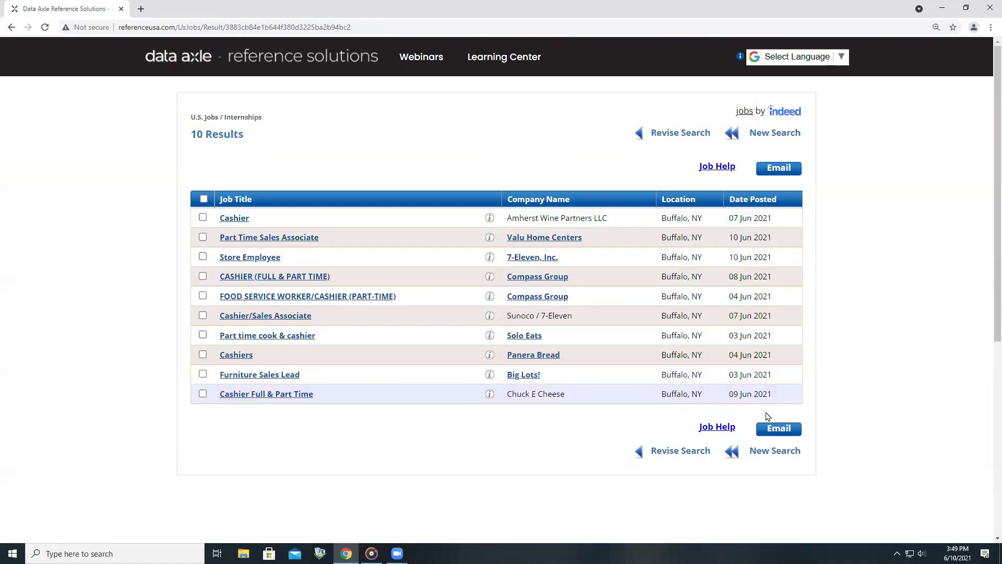
Step: Return to the advanced search form and require all the words cashier customer service
click(9, 27)
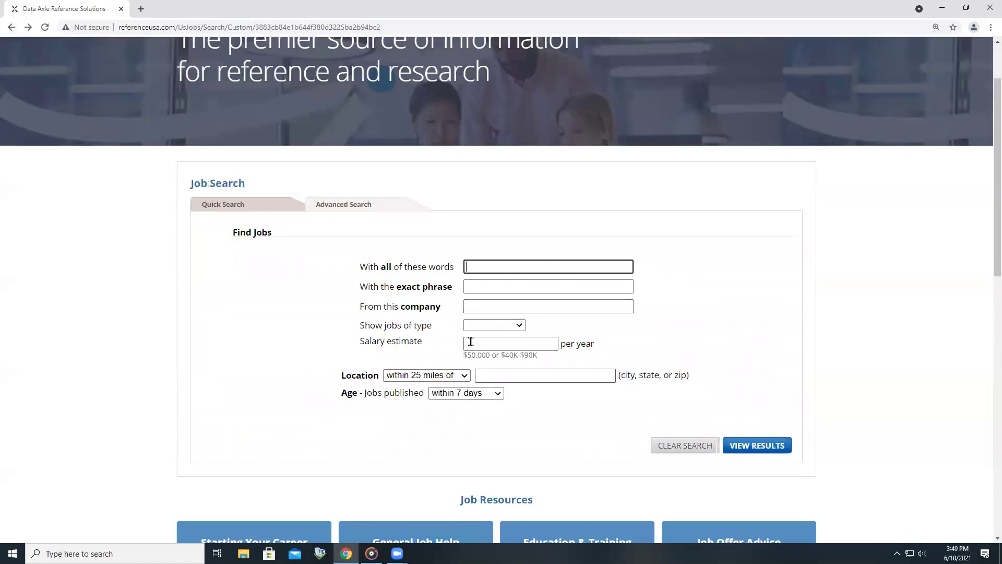
text(c)
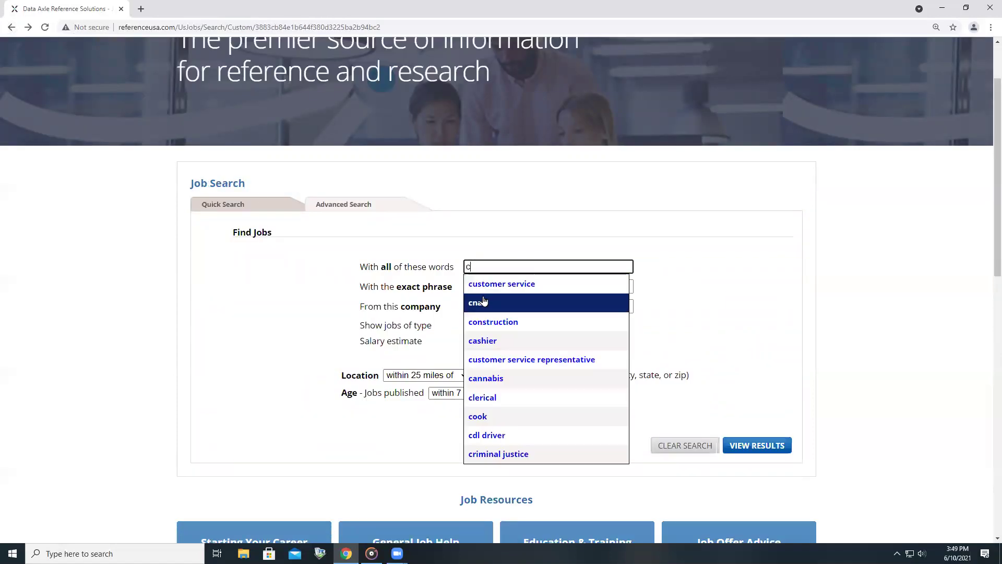
click(559, 360)
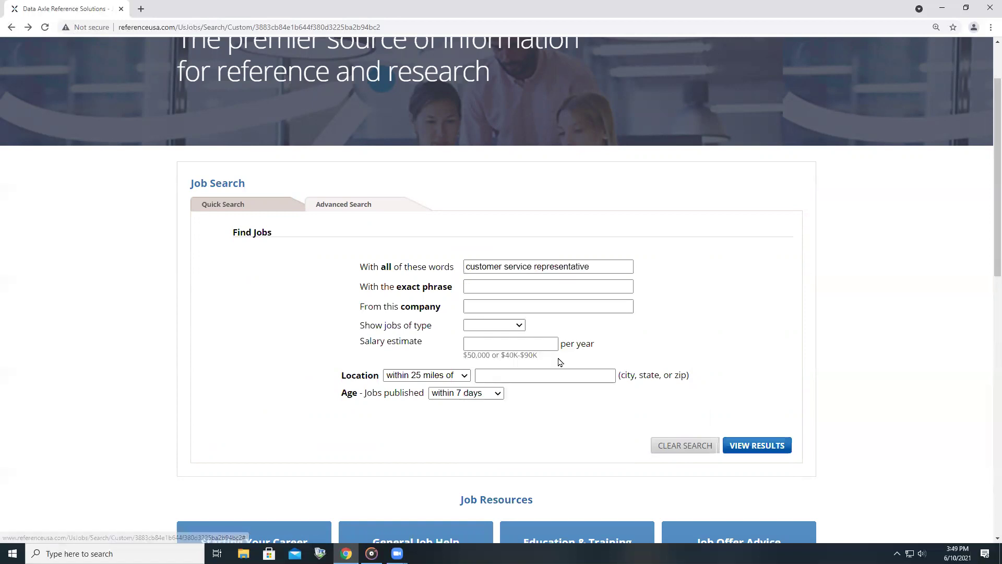
drag(599, 266, 313, 249)
text(cash)
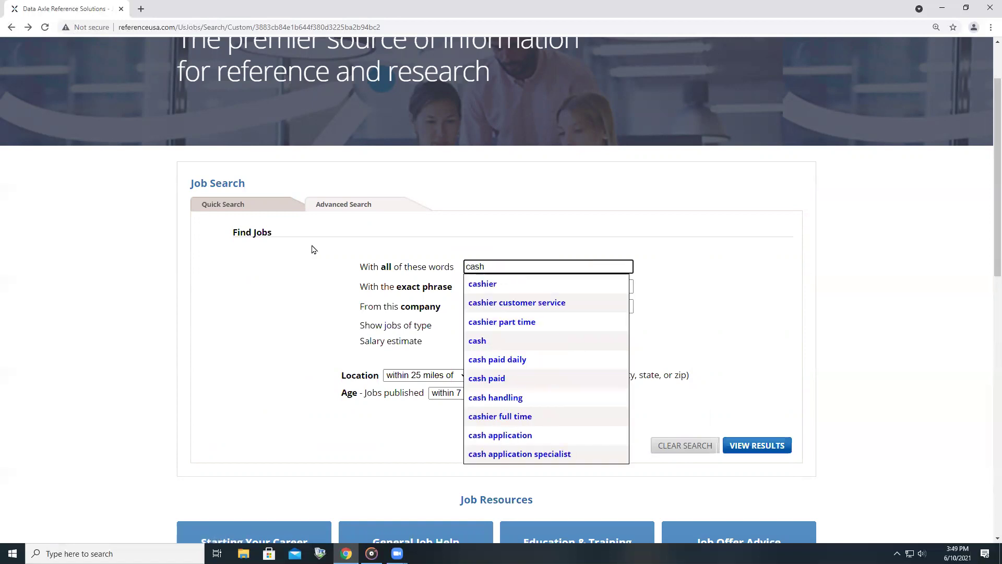
click(504, 299)
Step: Set the location to Buffalo, NY, limit the job age to since yesterday, and view the results
click(491, 375)
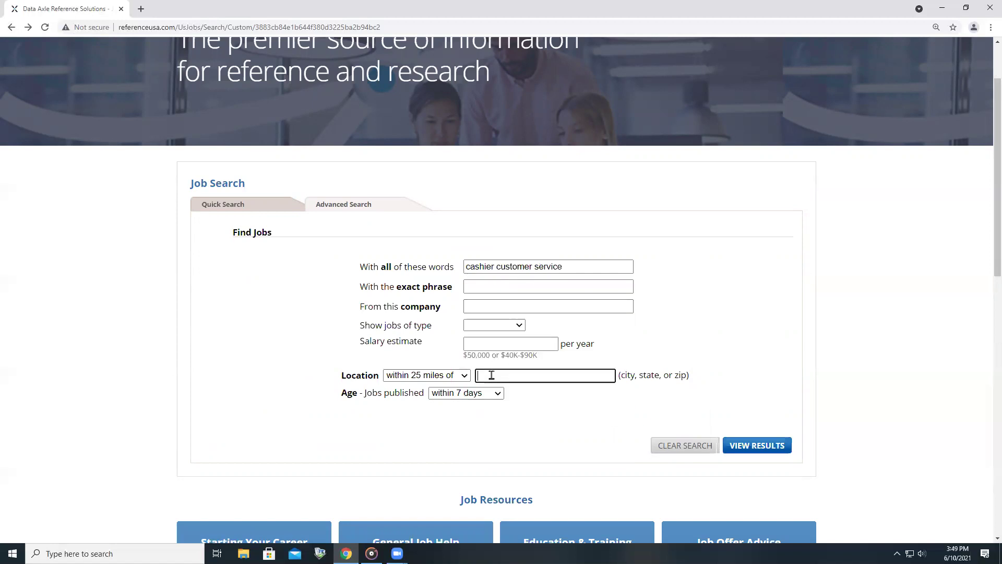
text(buf)
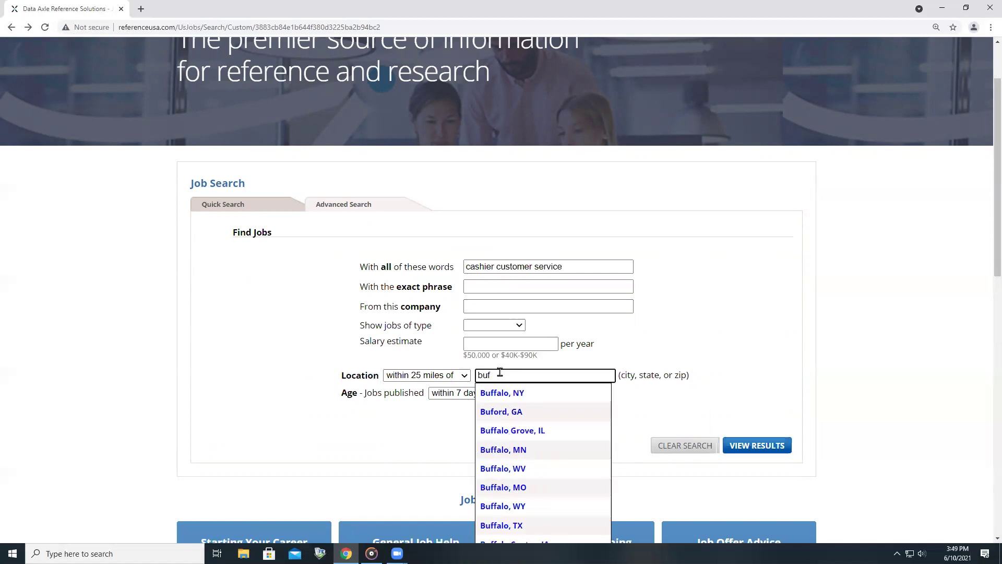
click(503, 392)
click(496, 395)
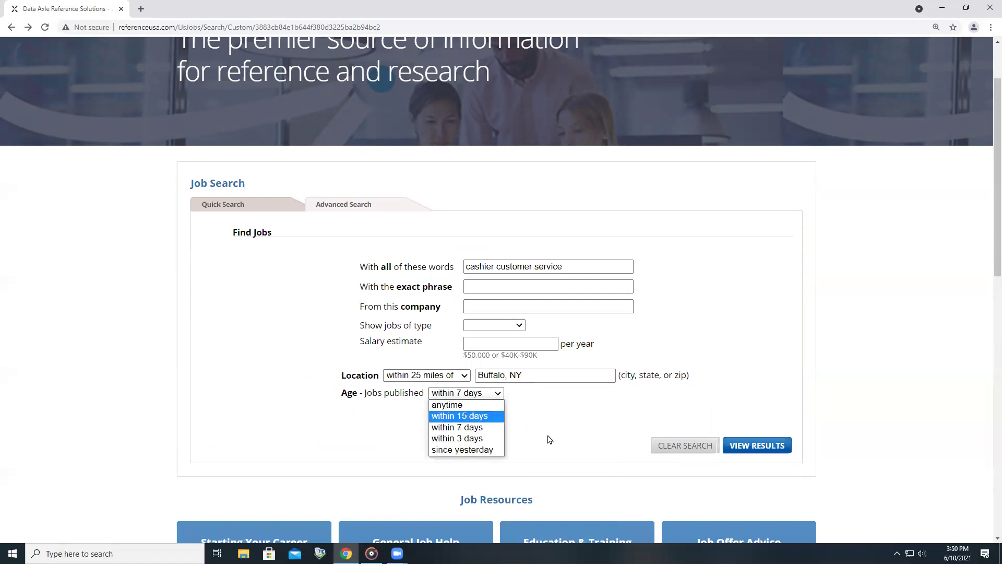
click(464, 451)
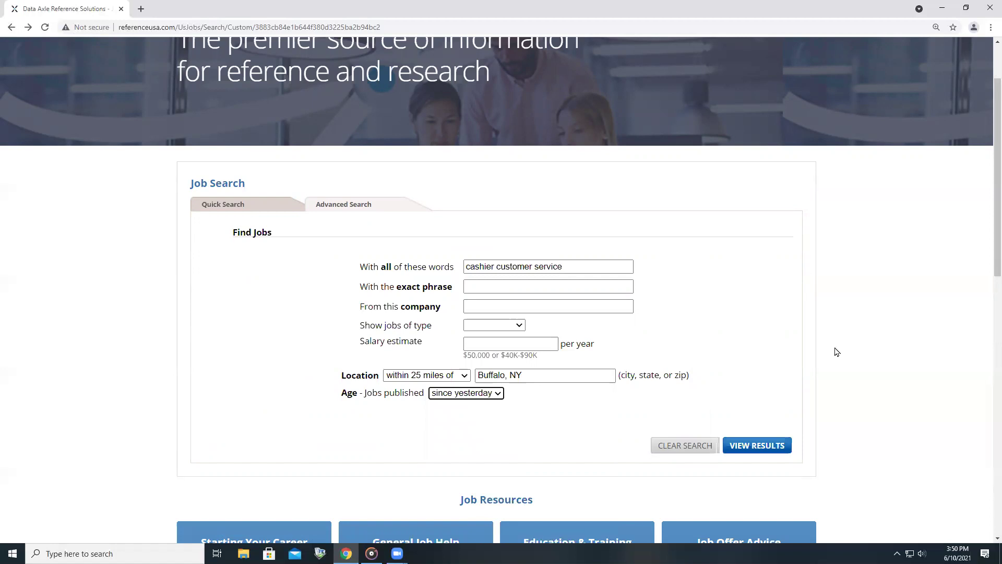
click(762, 450)
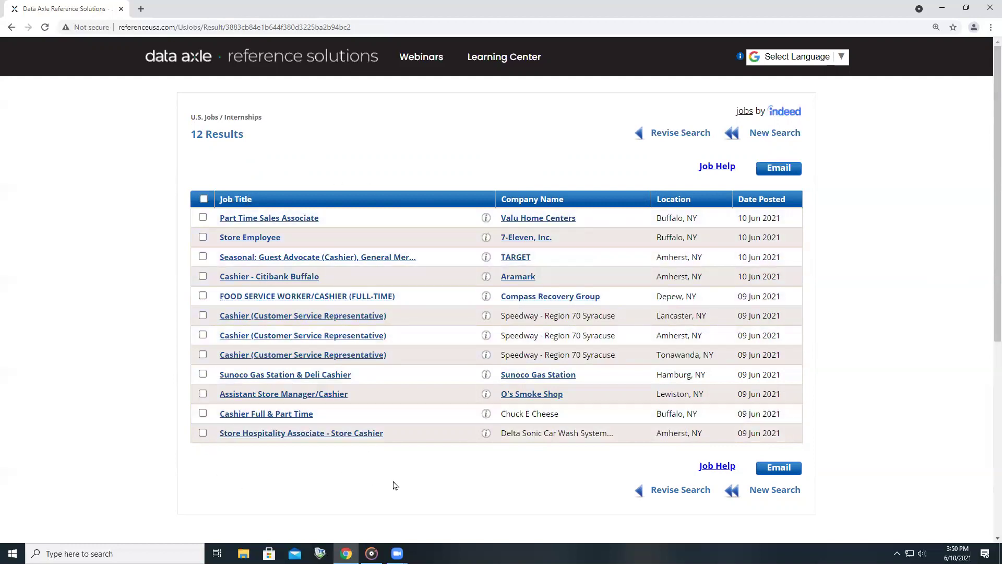
Step: Look up the company behind the 7-Eleven, Inc. job and open the first matching Buffalo store's record
click(521, 240)
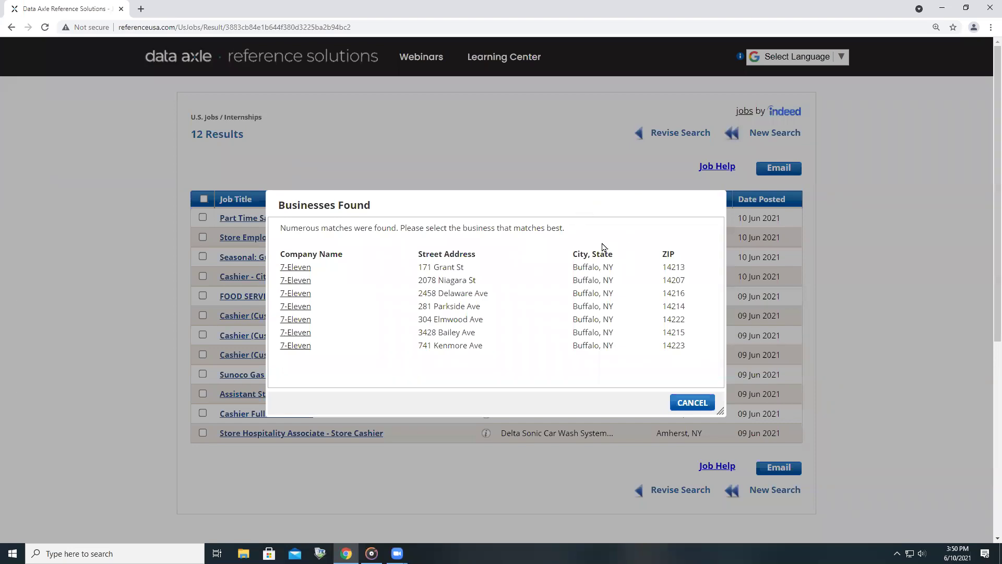
click(692, 403)
click(541, 239)
click(290, 268)
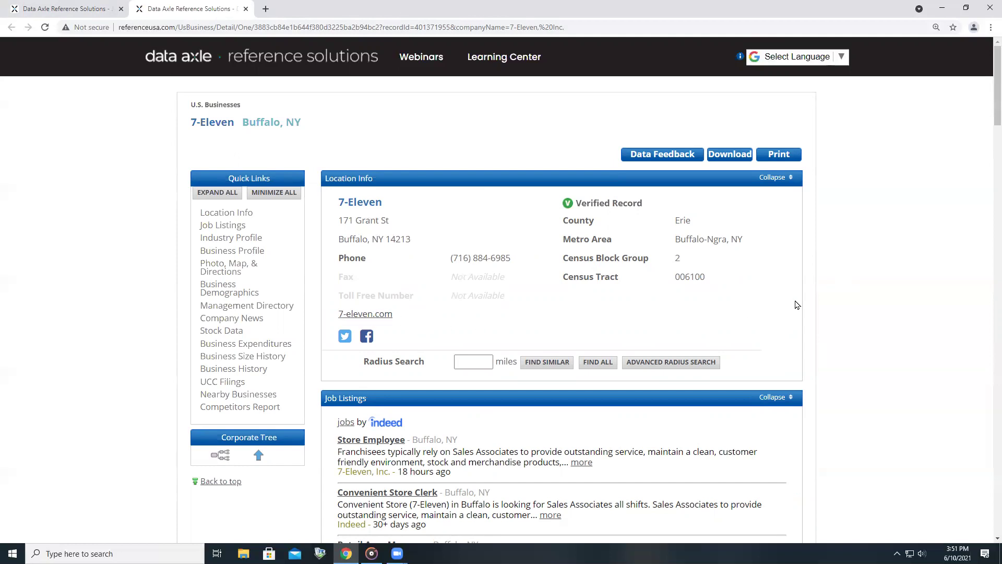
Step: Look through the 7-Eleven store's job listings and industry profile, and expand its Photo, Map, & Directions section
scroll(799, 306, down, 2)
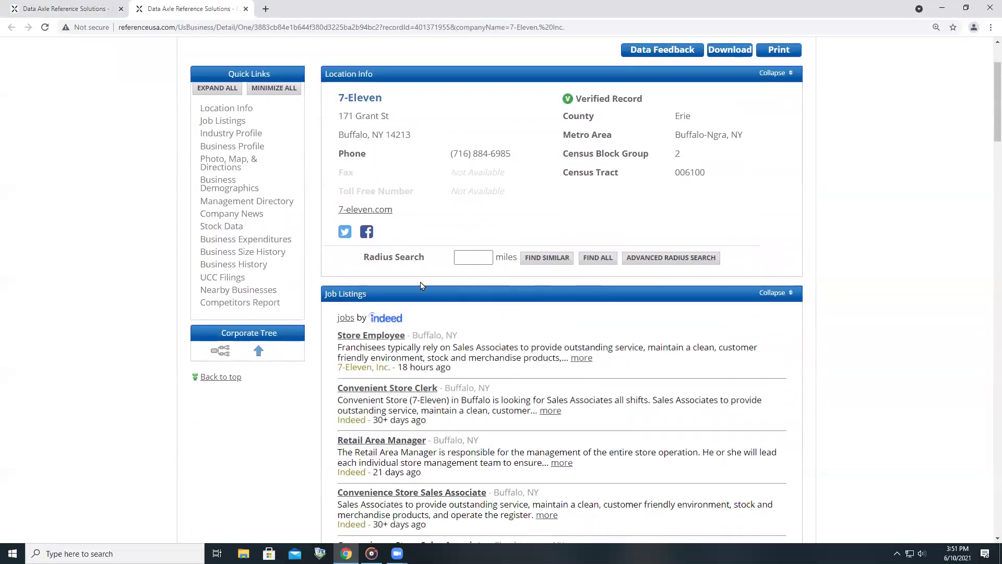
scroll(531, 316, down, 4)
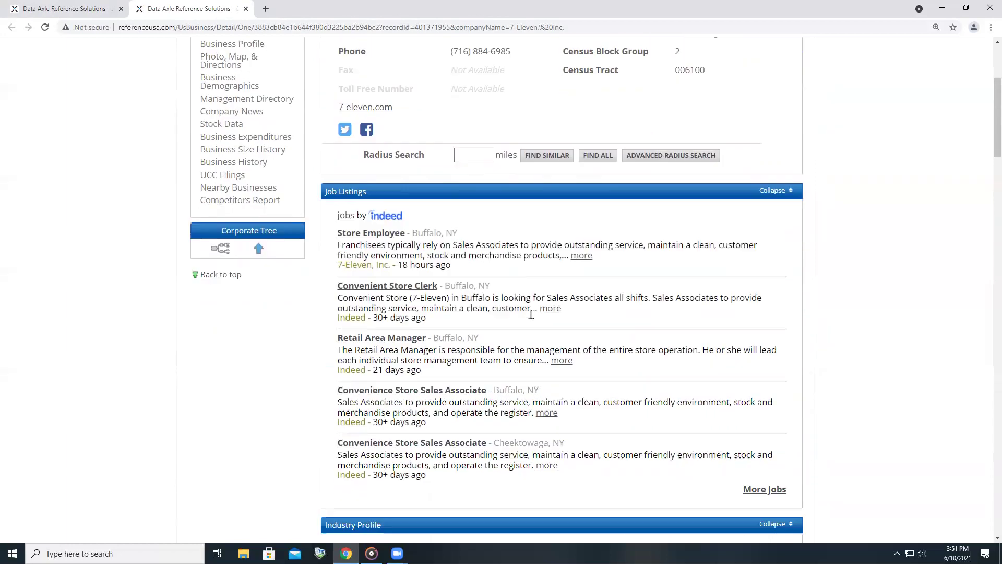
scroll(606, 370, down, 4)
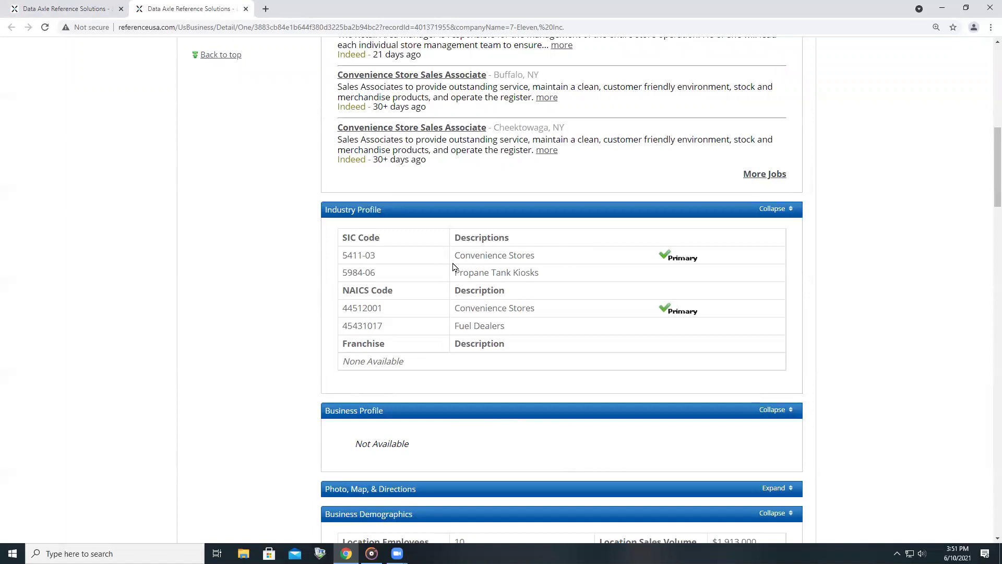
scroll(460, 274, down, 1)
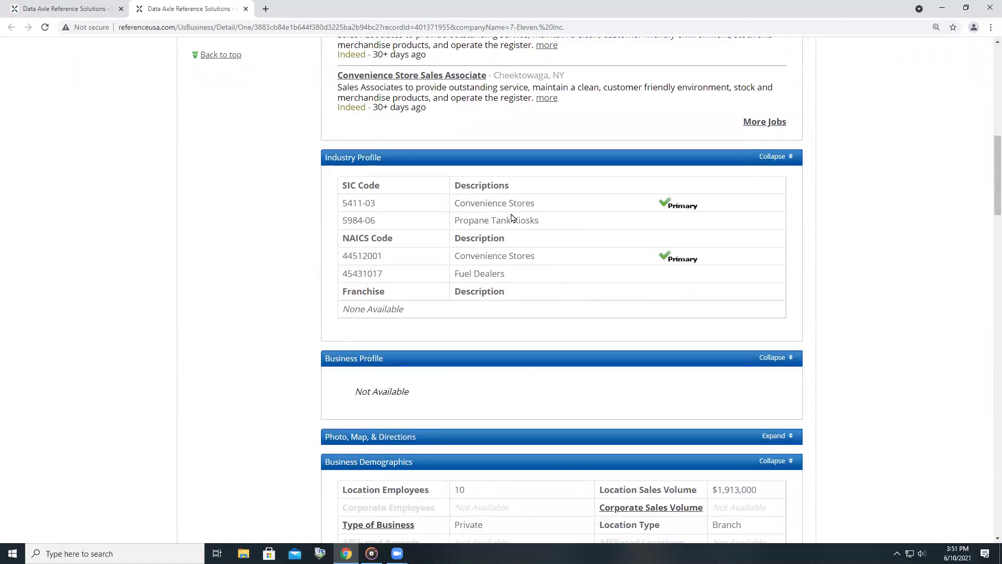
scroll(509, 219, down, 2)
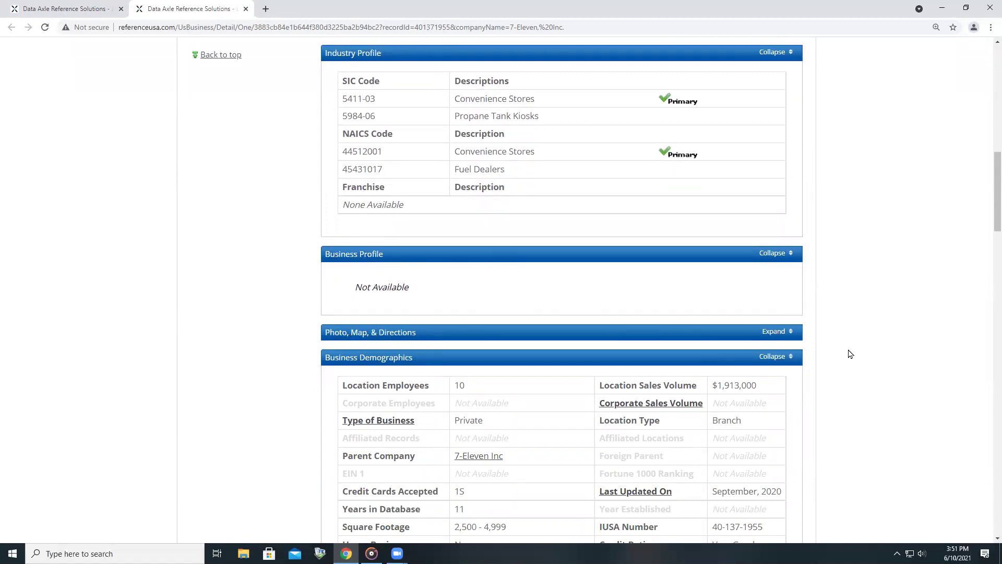
click(780, 336)
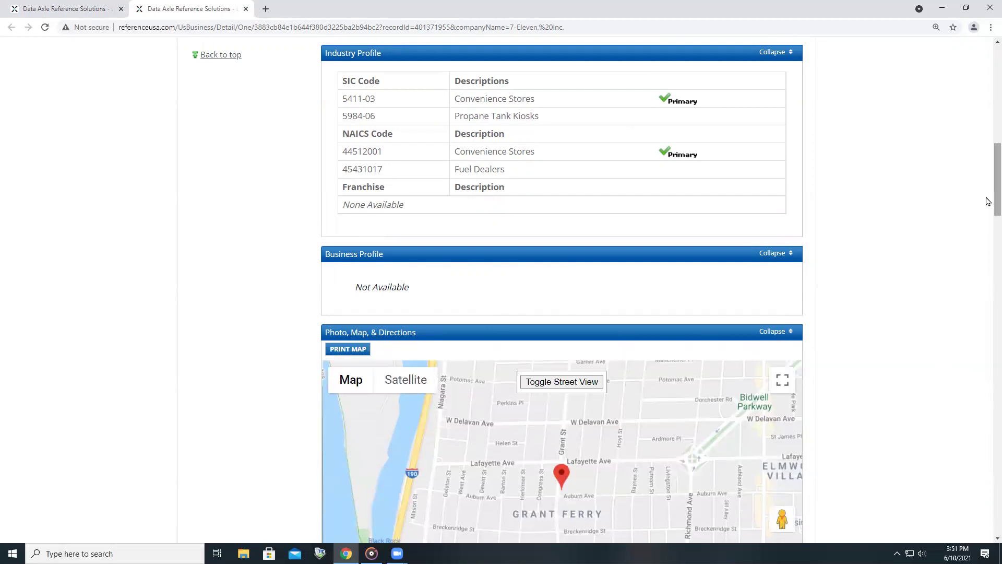
drag(990, 201, 988, 231)
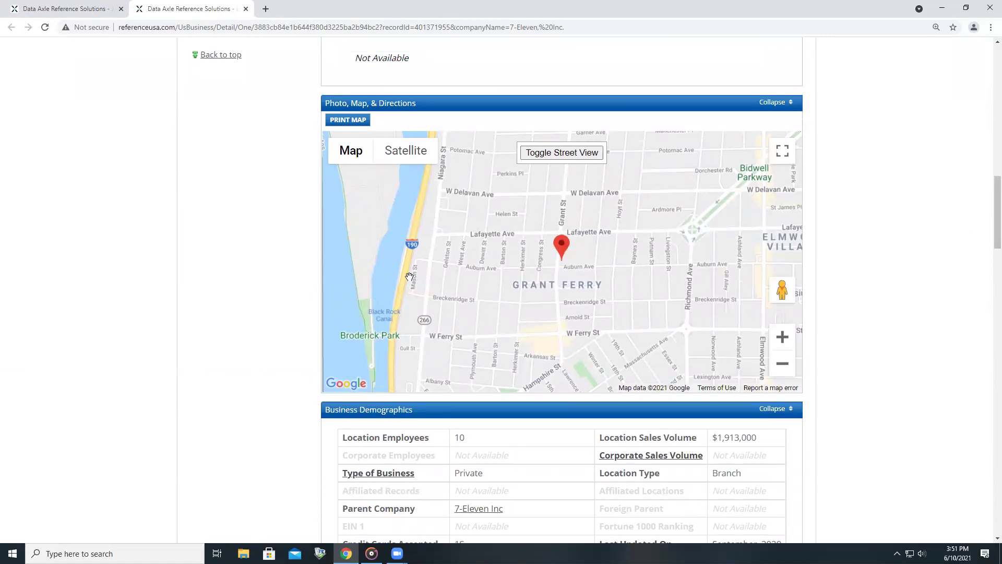
Step: Review the store's business demographics, hours of operation and management directory
drag(988, 216, 985, 252)
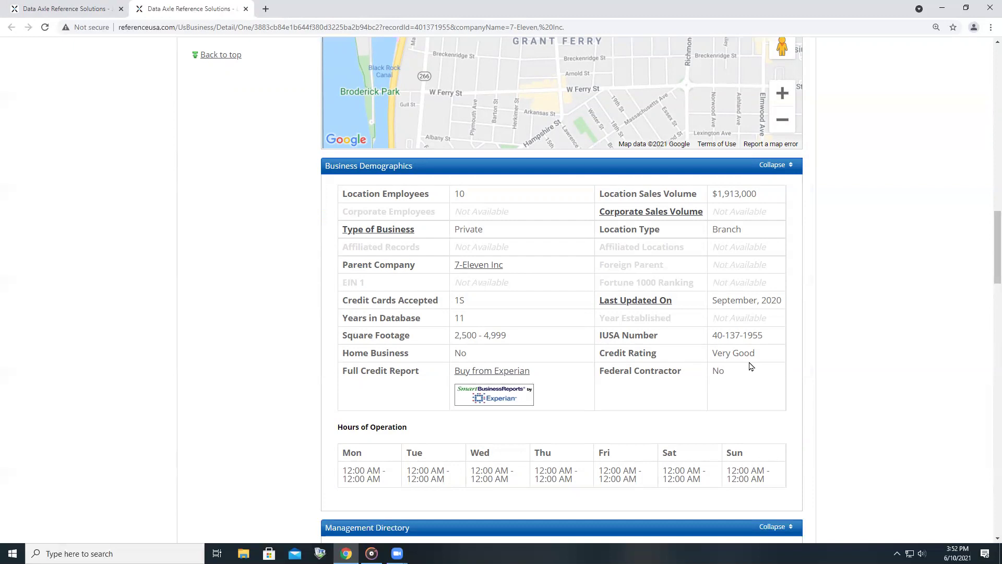
scroll(751, 367, down, 1)
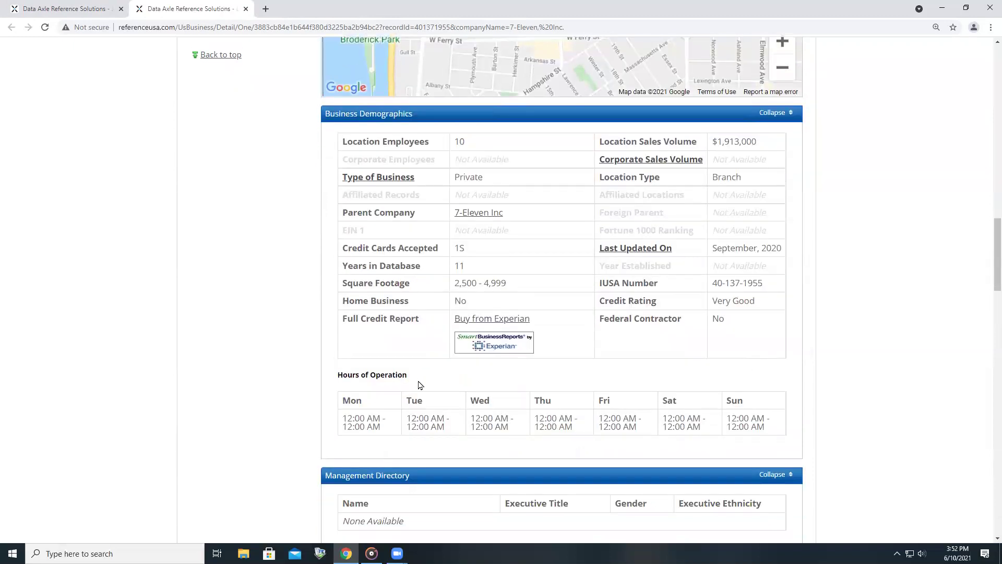
scroll(418, 385, down, 1)
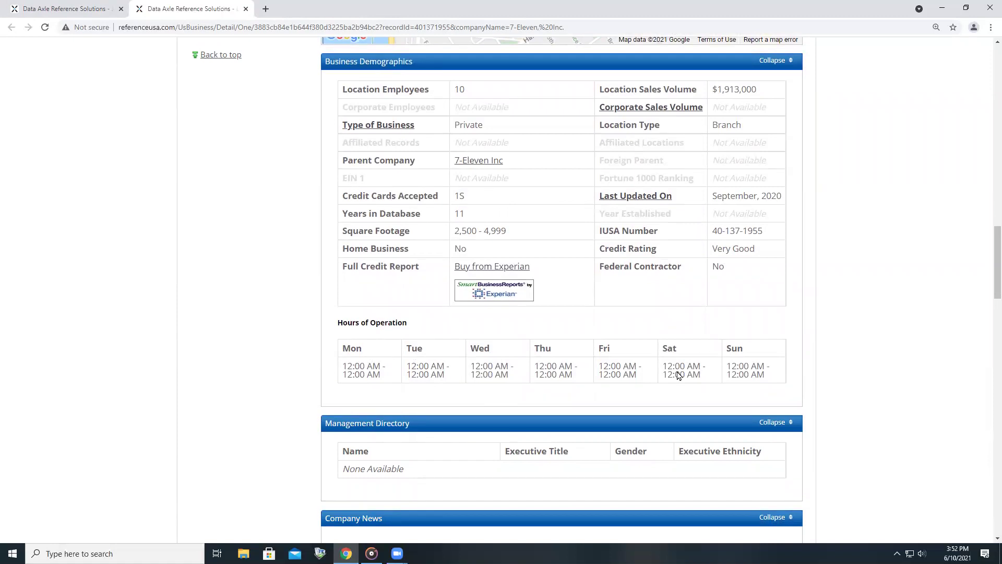
scroll(775, 368, down, 2)
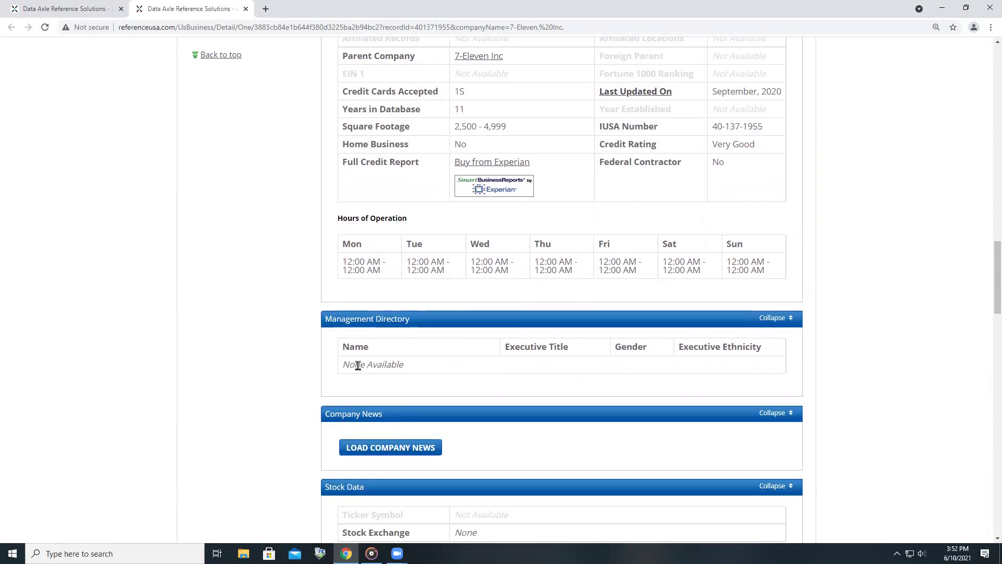
scroll(817, 353, down, 3)
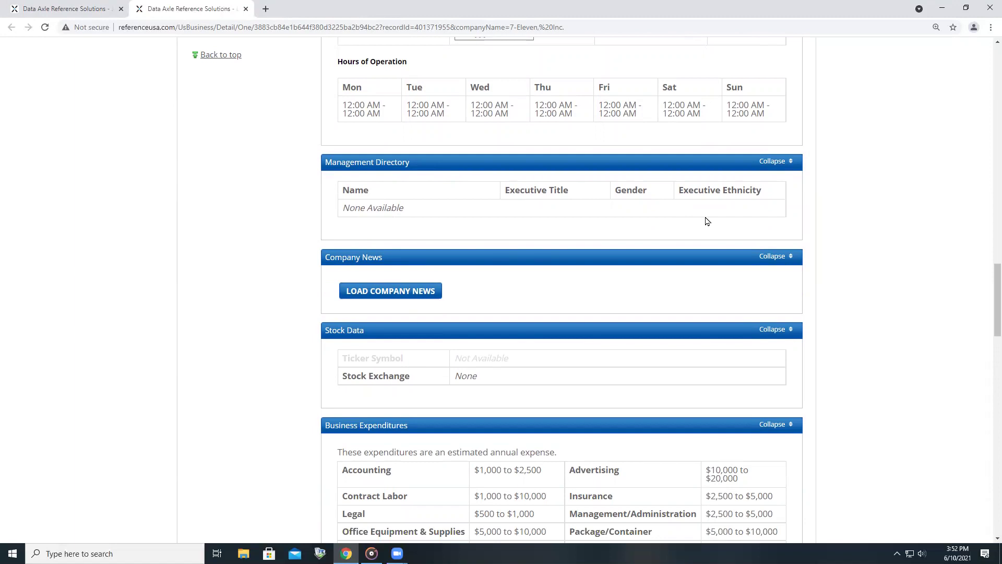
Step: Load the 7-Eleven company news, skim the articles and collapse the Company News section
click(392, 296)
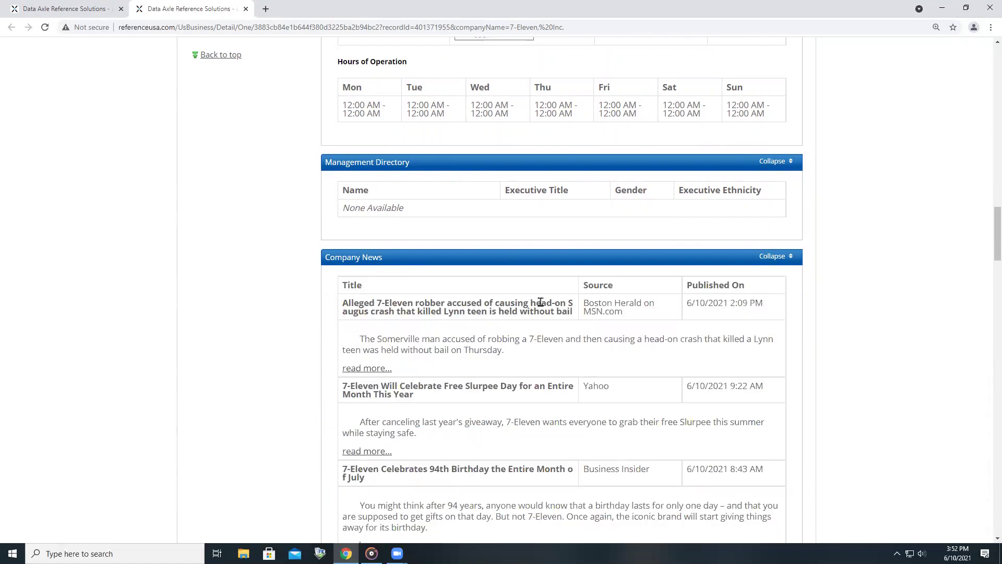
scroll(740, 317, down, 4)
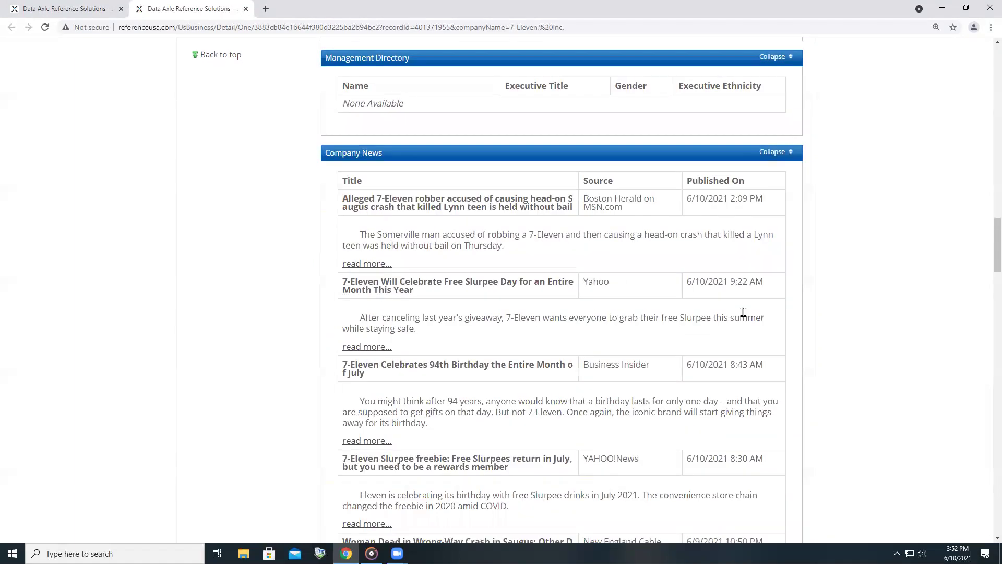
scroll(740, 319, down, 5)
scroll(726, 316, up, 10)
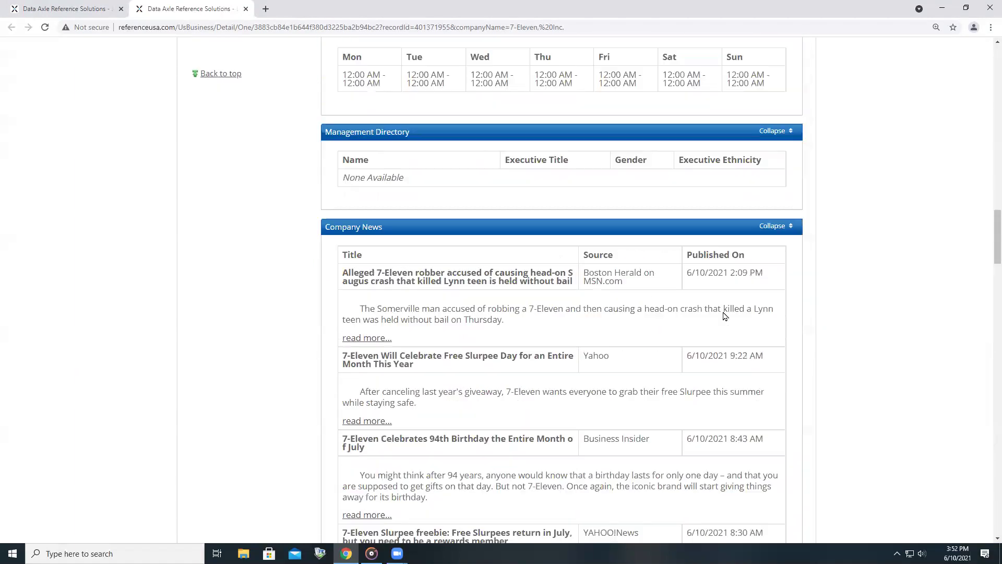
click(773, 309)
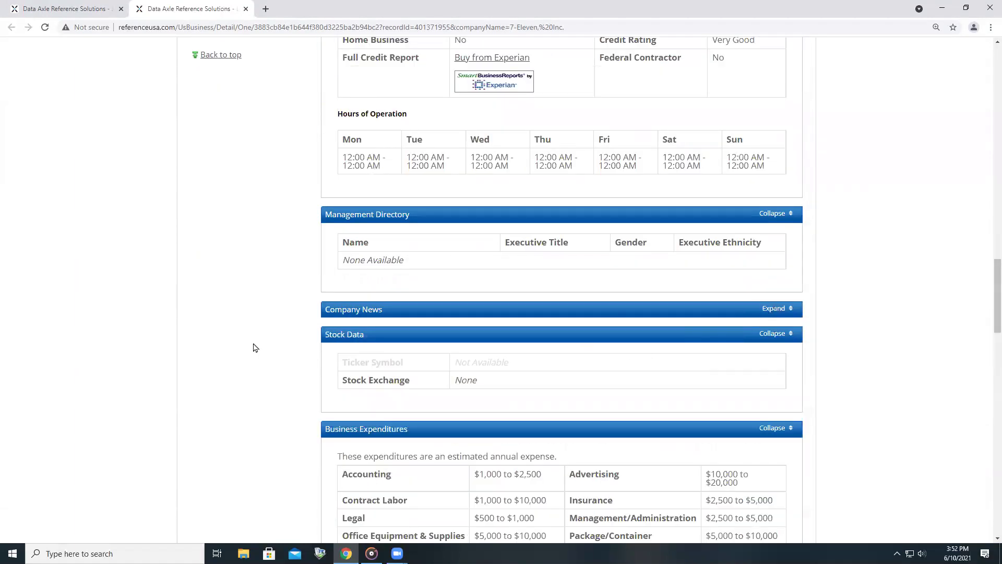
Step: Review the 7-Eleven record's stock data, business expenditures, yearly sales and employee size charts, and business history
scroll(255, 348, down, 2)
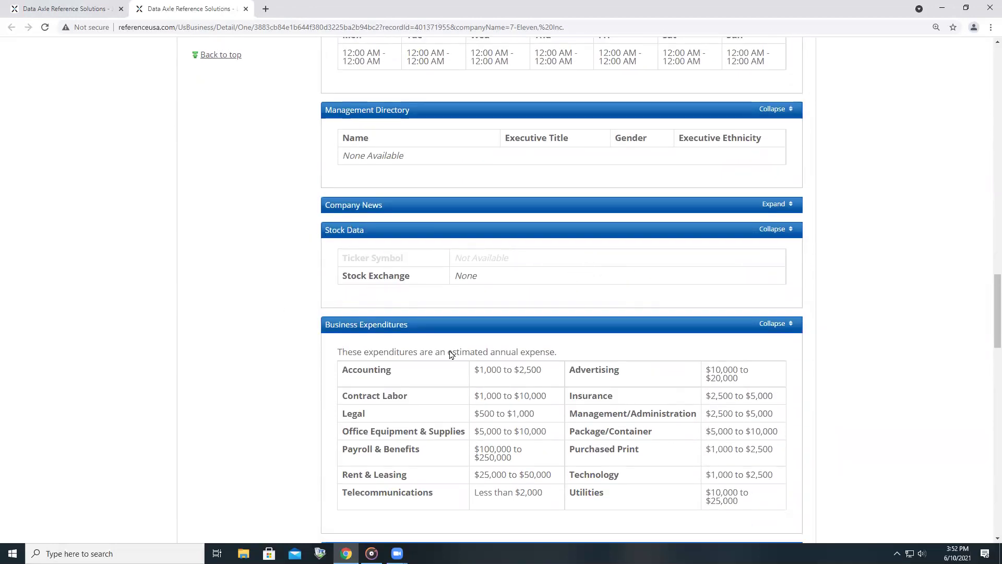
scroll(821, 309, down, 2)
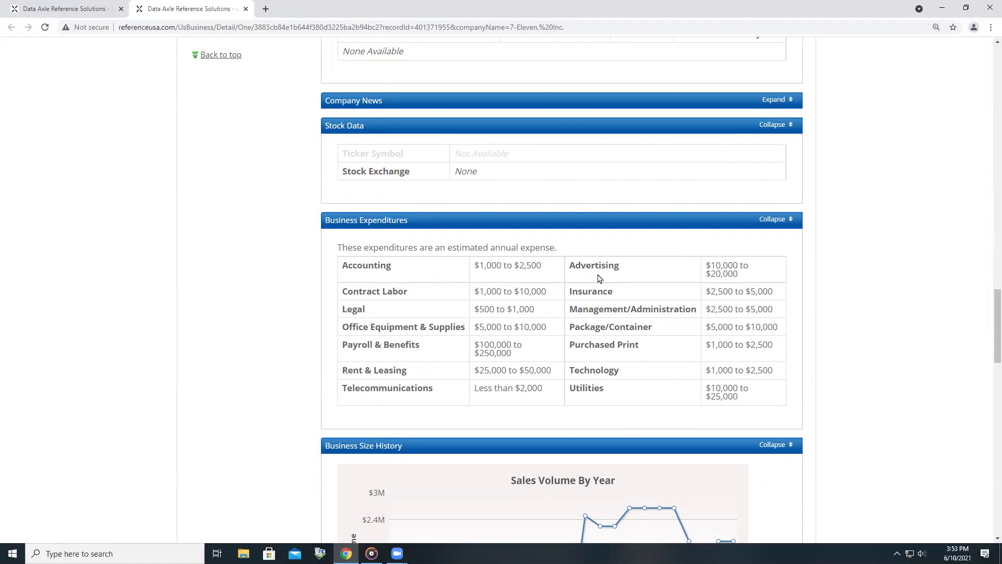
scroll(652, 406, down, 3)
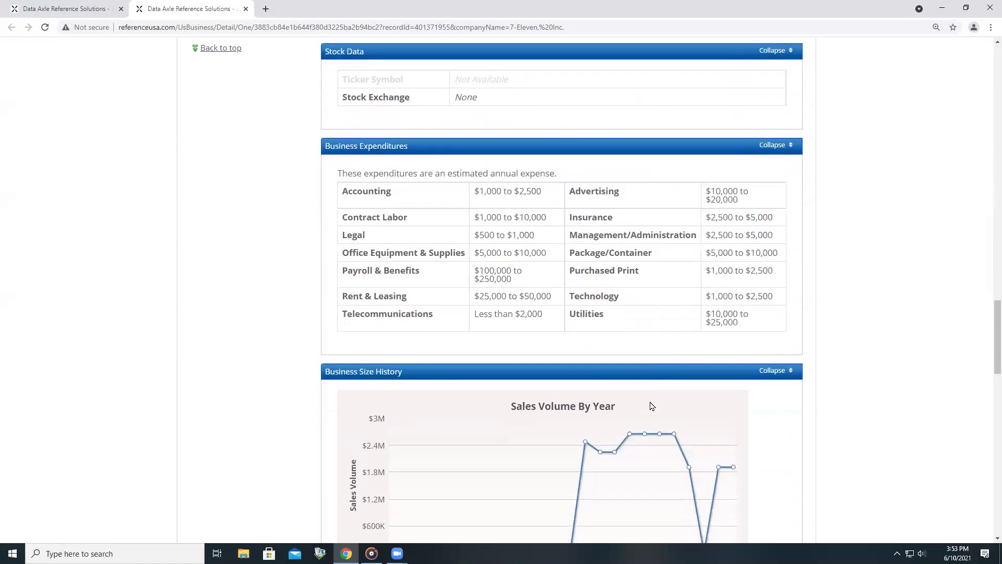
scroll(609, 381, down, 1)
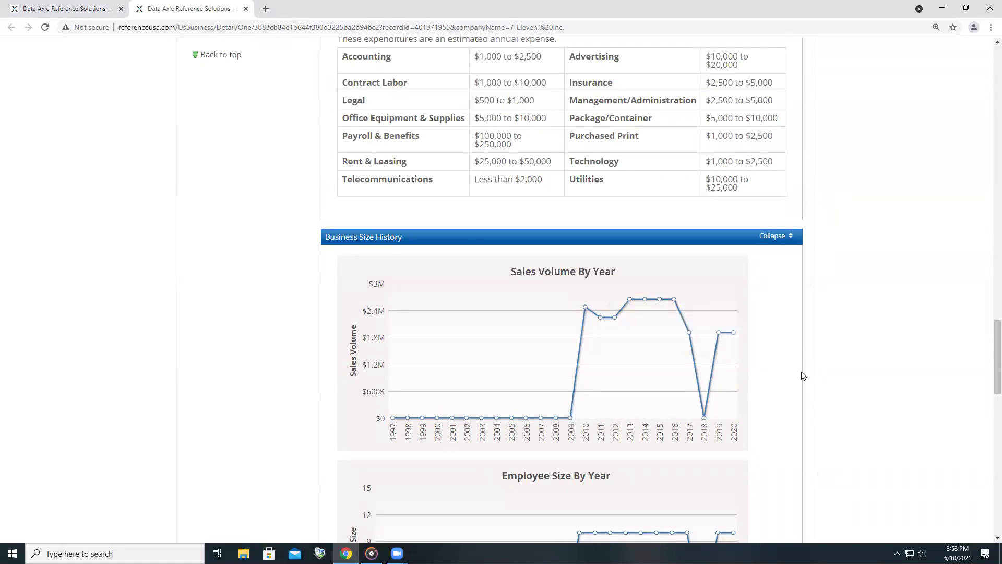
scroll(859, 394, down, 5)
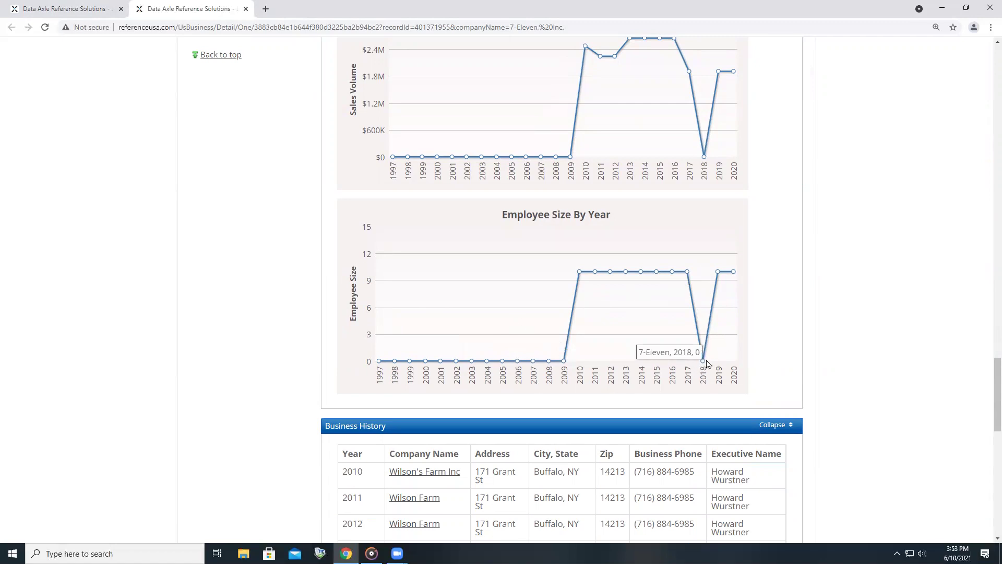
scroll(835, 342, down, 1)
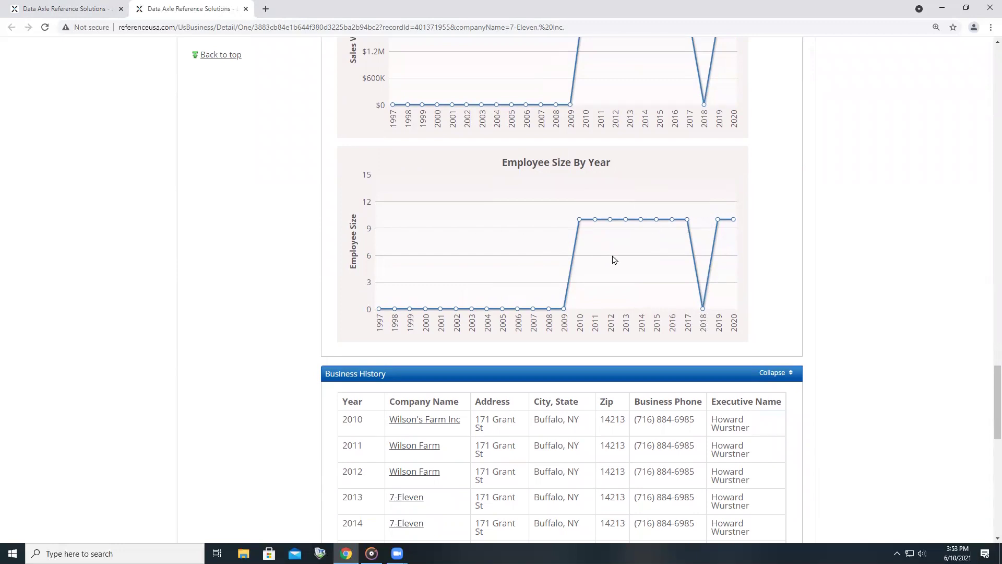
scroll(645, 319, down, 4)
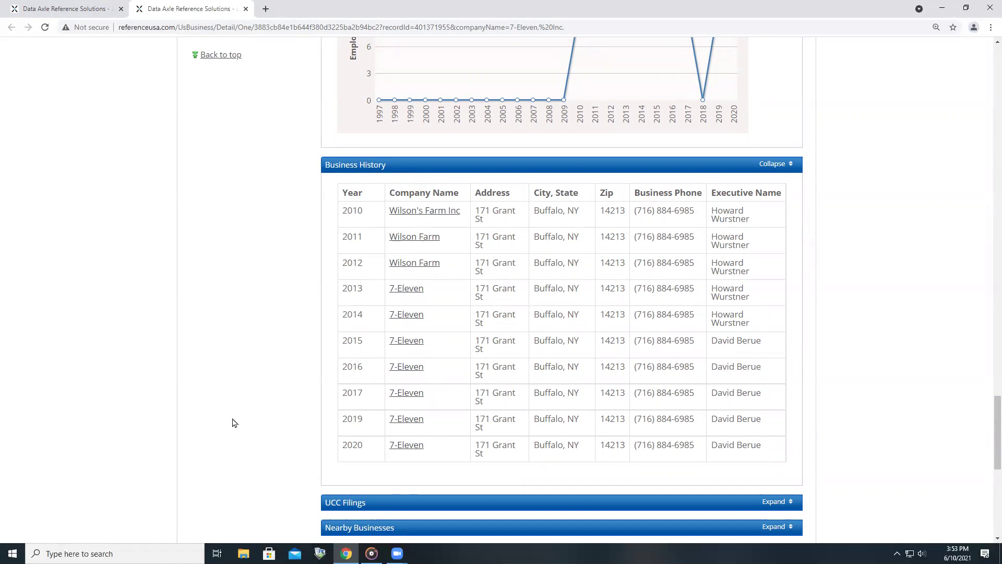
Step: Expand the Nearby Businesses and Competitors Report sections of the 7-Eleven record and look through both lists
scroll(242, 408, down, 3)
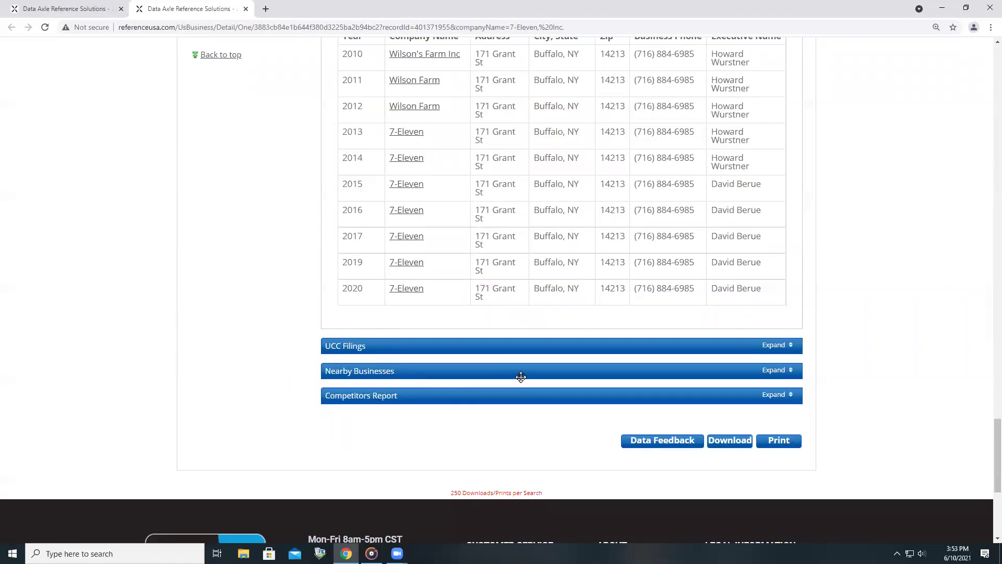
click(787, 370)
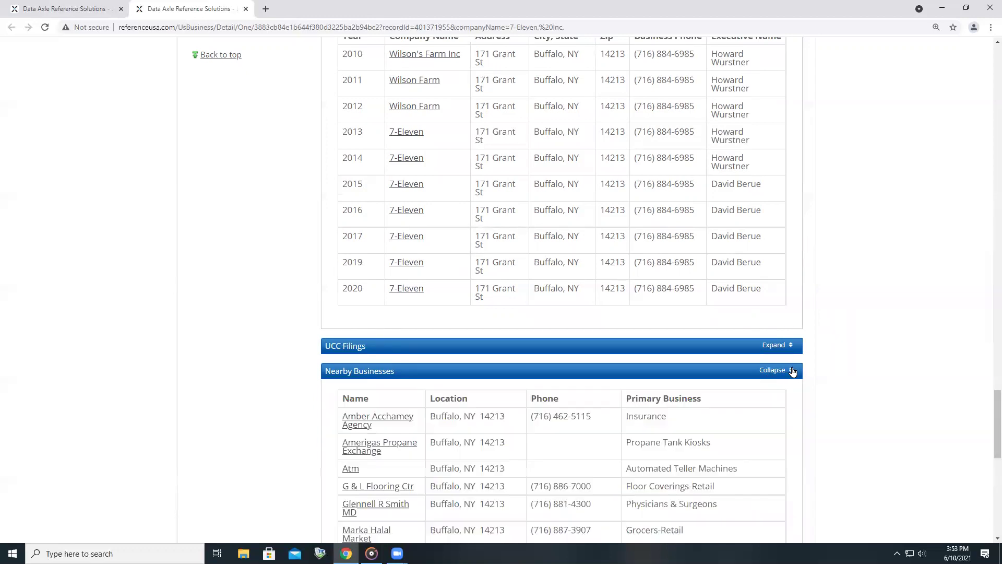
scroll(791, 371, down, 4)
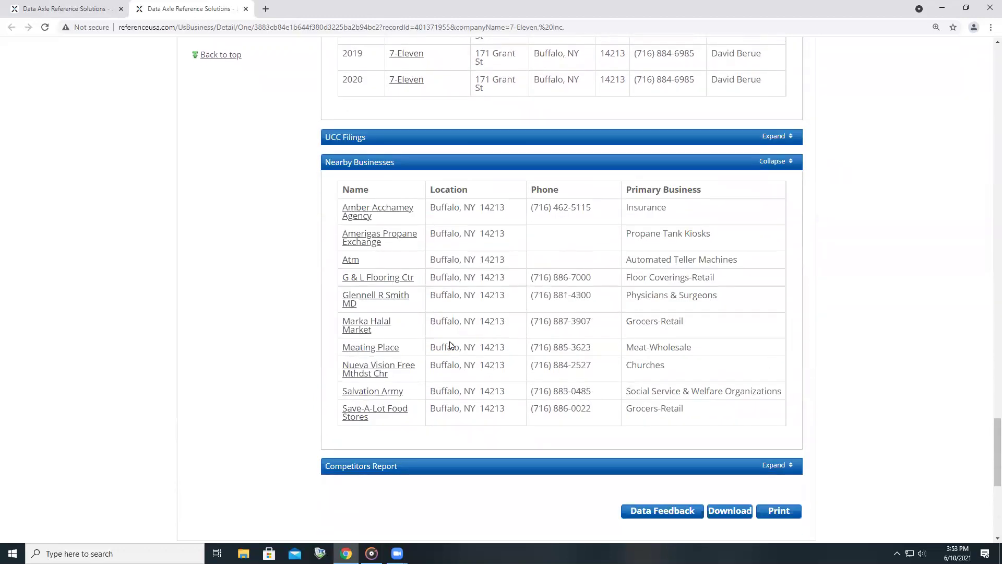
click(781, 466)
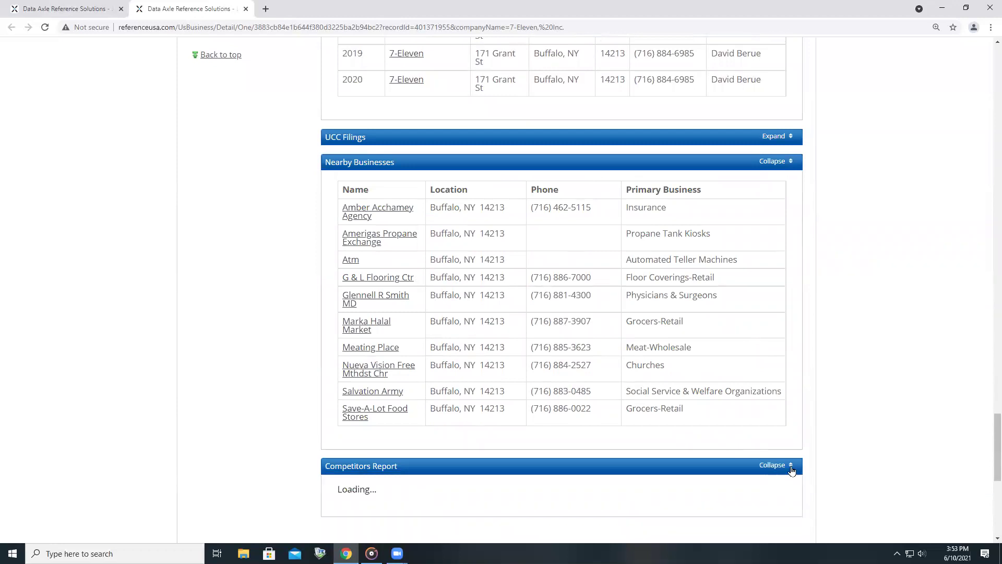
scroll(826, 459, down, 5)
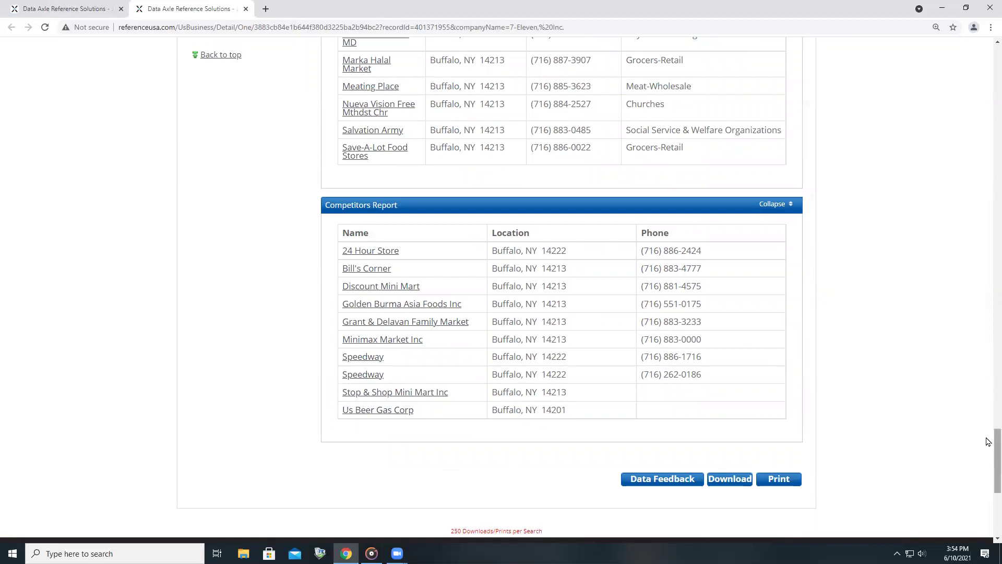
Step: Close the 7-Eleven business record and cancel the Businesses Found selection to return to the job results
scroll(988, 442, up, 10)
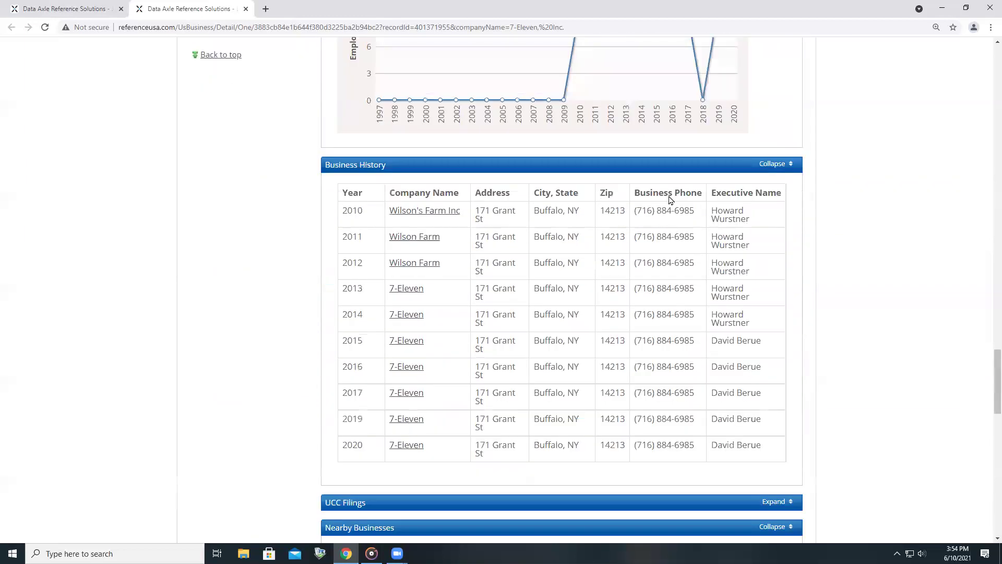
click(244, 9)
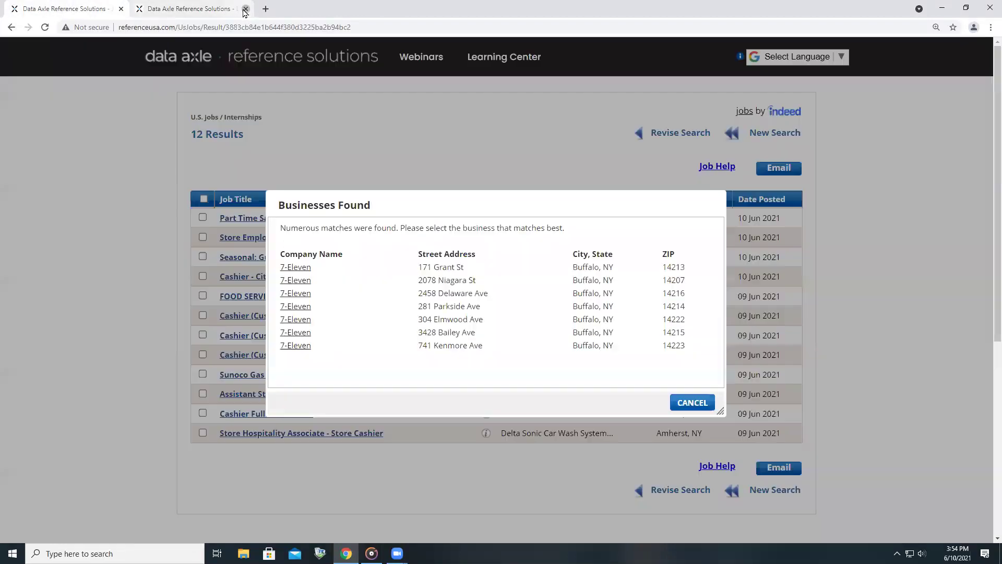
click(688, 403)
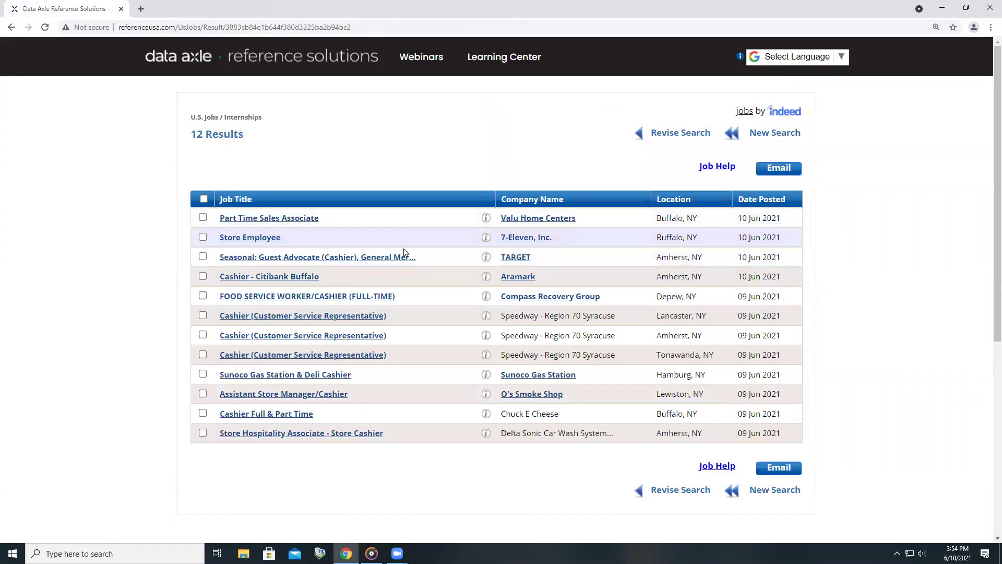
Step: Open the Store Employee job posting from 7-Eleven, Inc. on Indeed and read its overview, duties, responsibilities and qualifications
click(246, 238)
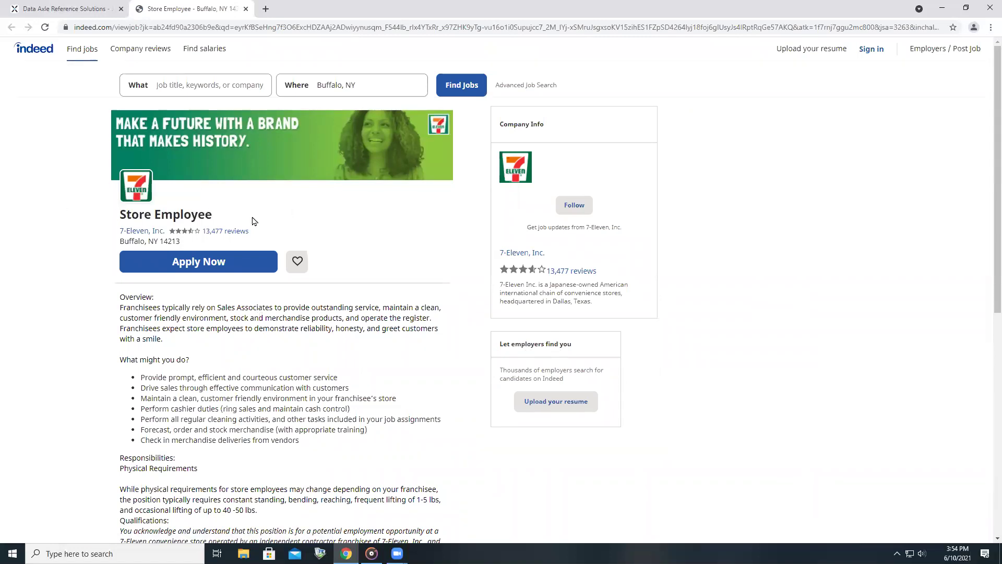
scroll(201, 312, down, 1)
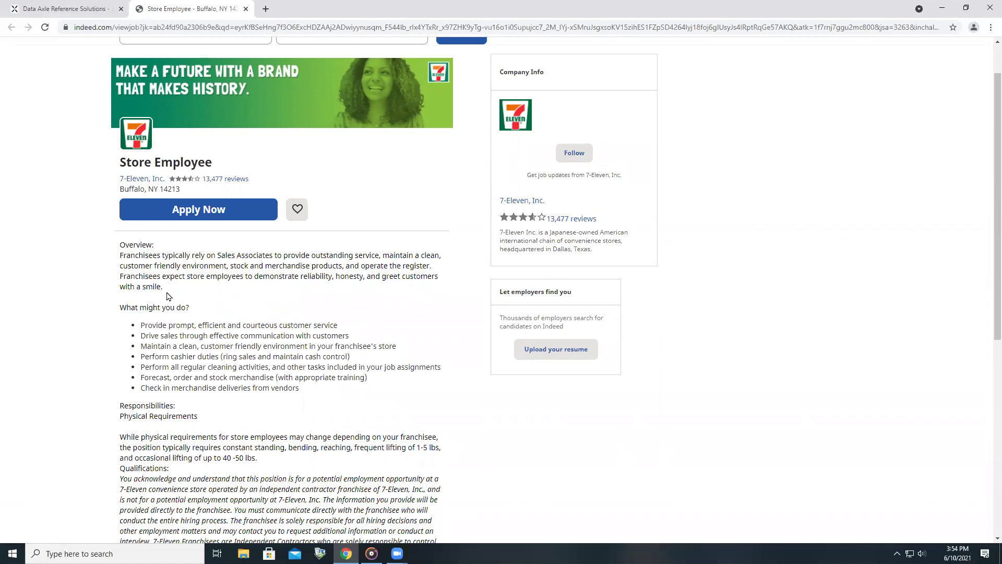
scroll(213, 324, down, 2)
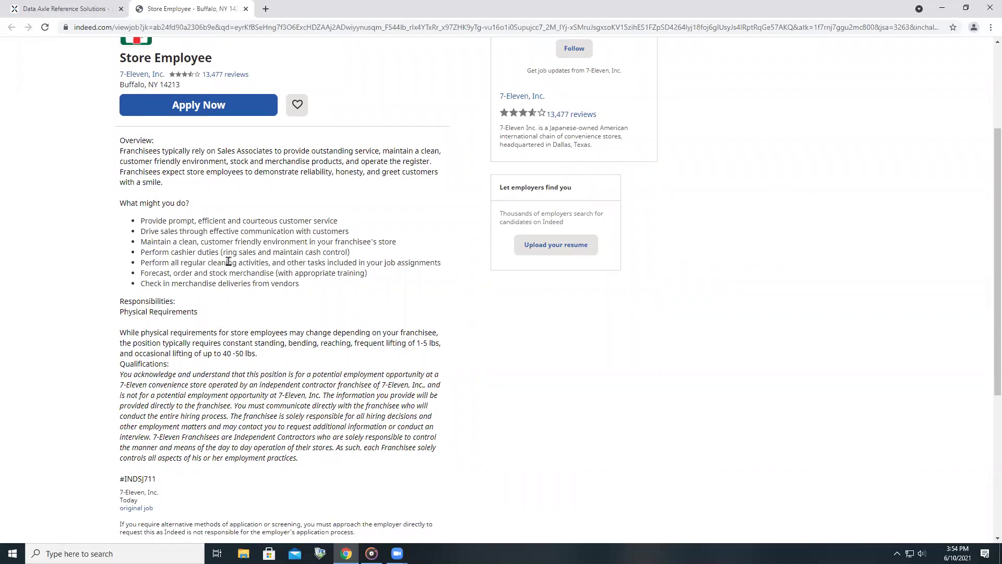
scroll(206, 219, down, 1)
scroll(205, 223, down, 2)
scroll(206, 224, up, 5)
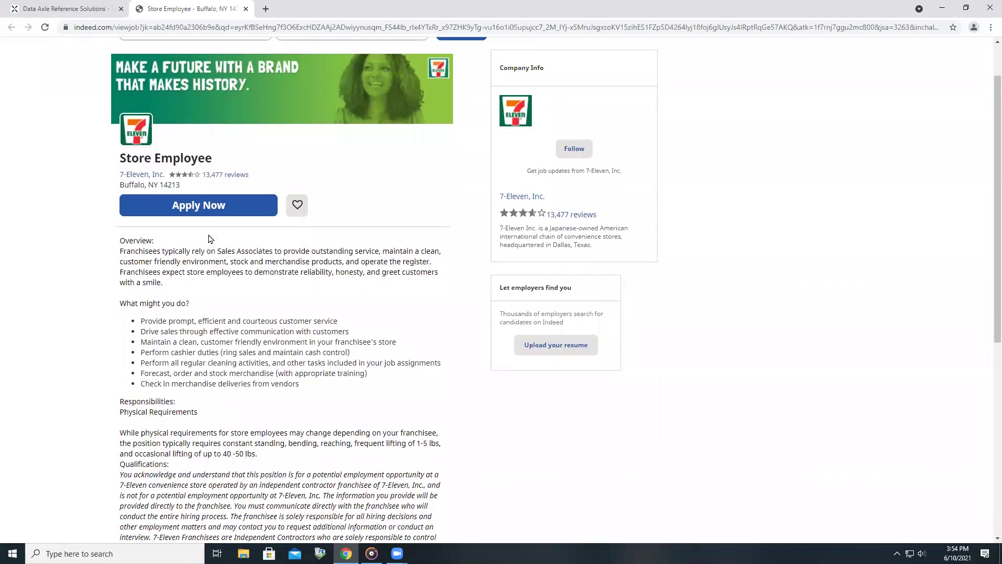
scroll(209, 238, up, 1)
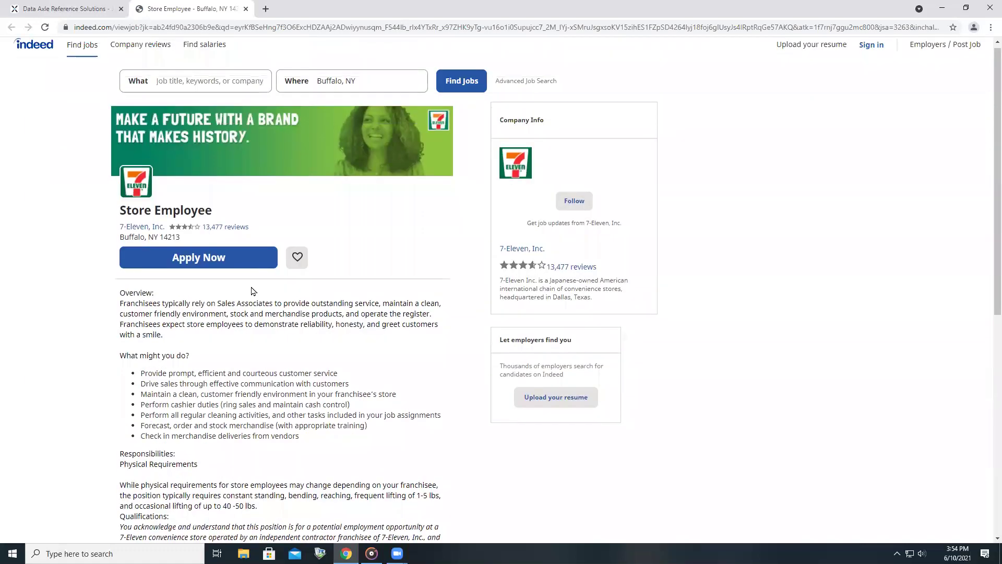
Step: Start applying for the Store Employee job to view Indeed's sign-in page, and close it to return to the job results
click(183, 260)
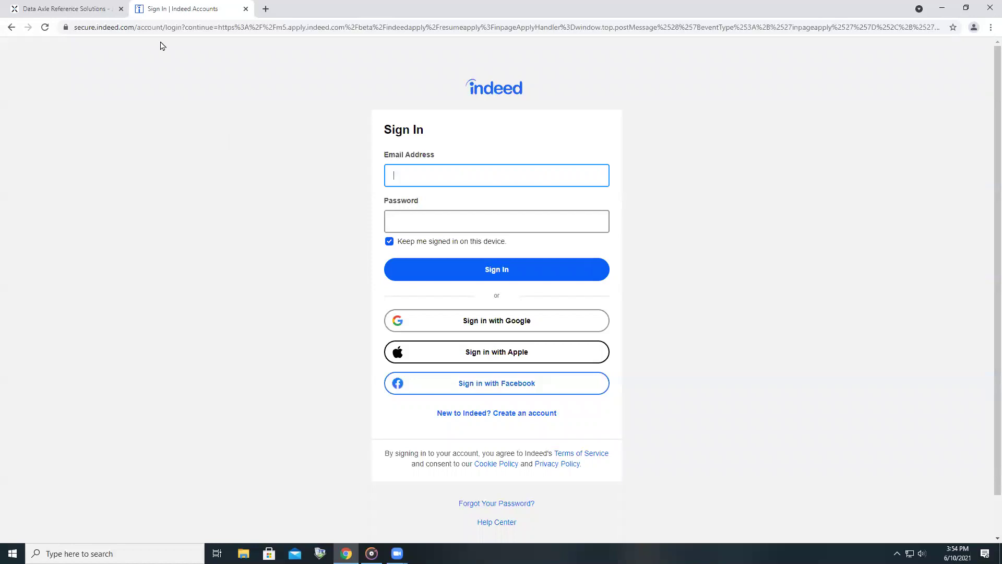
click(245, 10)
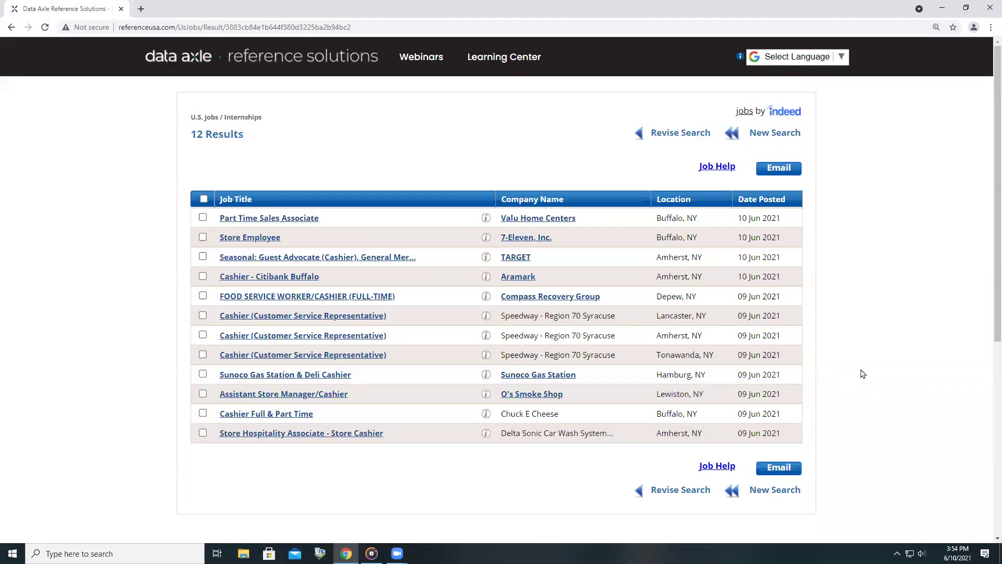
drag(995, 196, 988, 167)
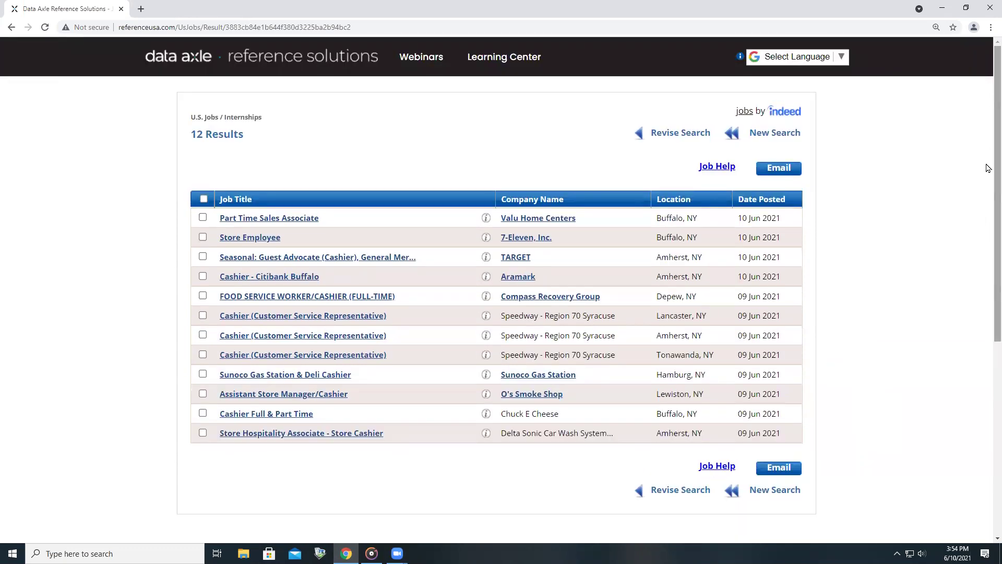